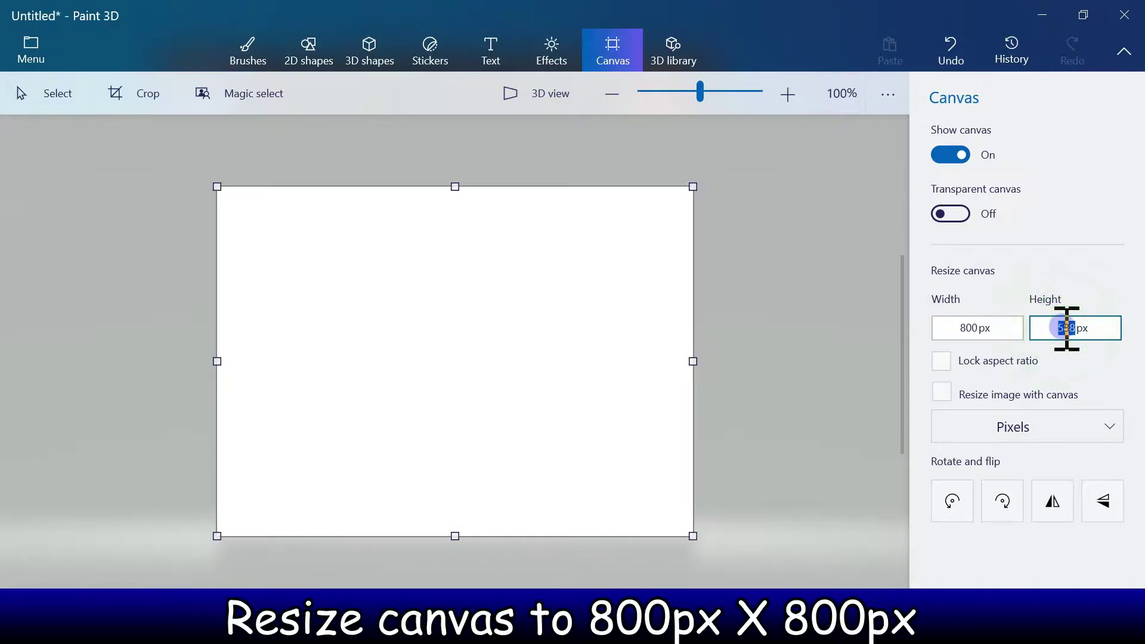
- Set the canvas height to 800 px and fill the whole canvas with turquoise
type("800")
left_click(859, 307)
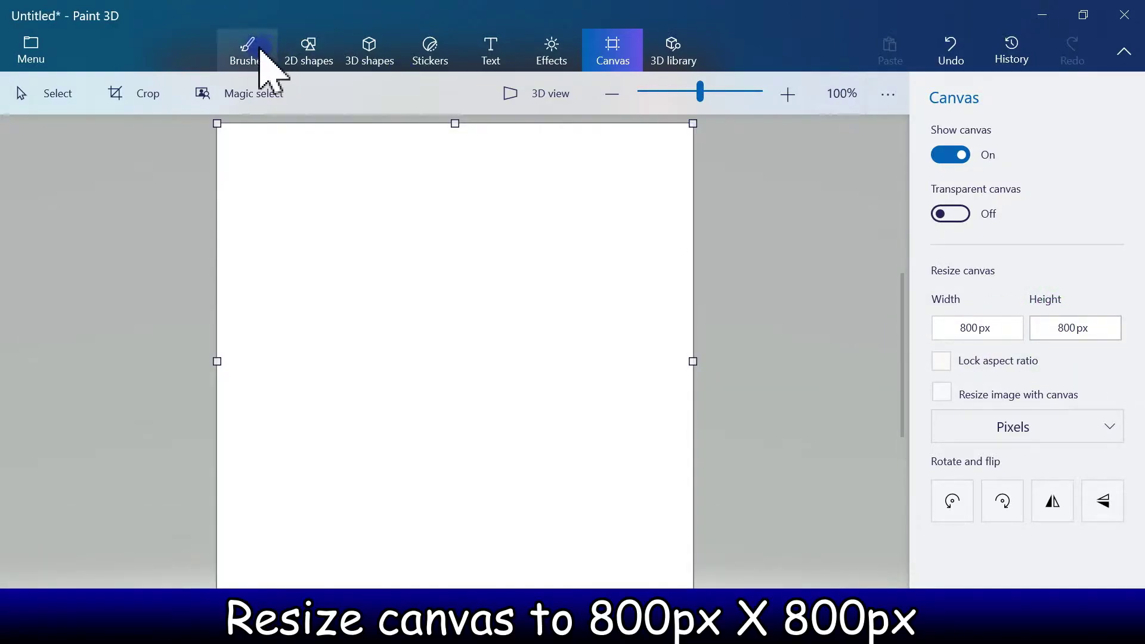
left_click(307, 59)
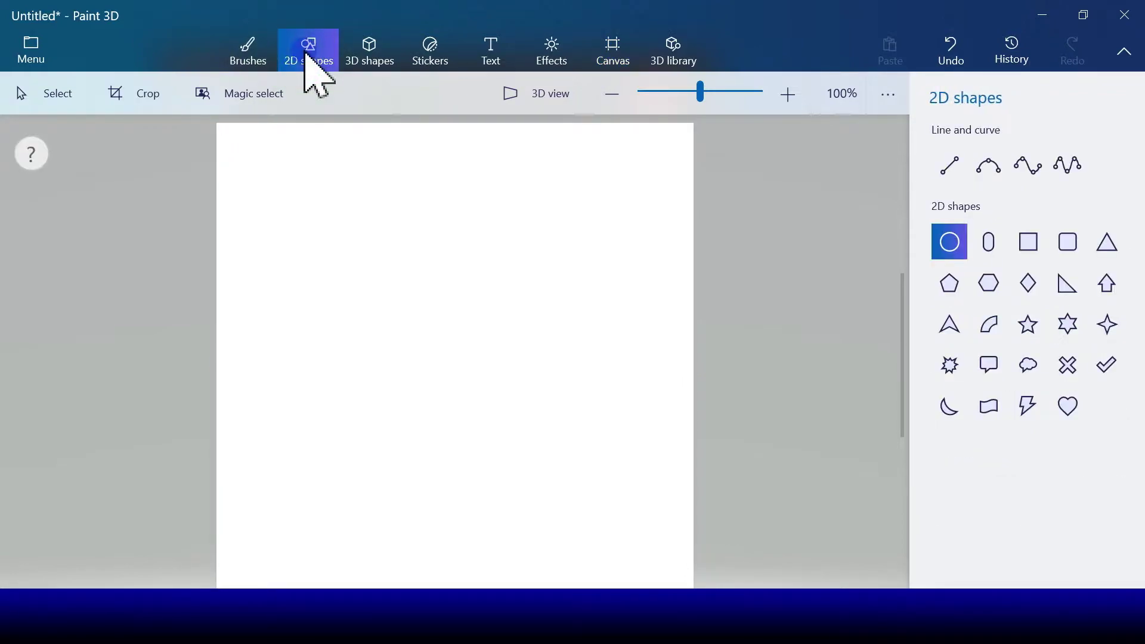
left_click(239, 57)
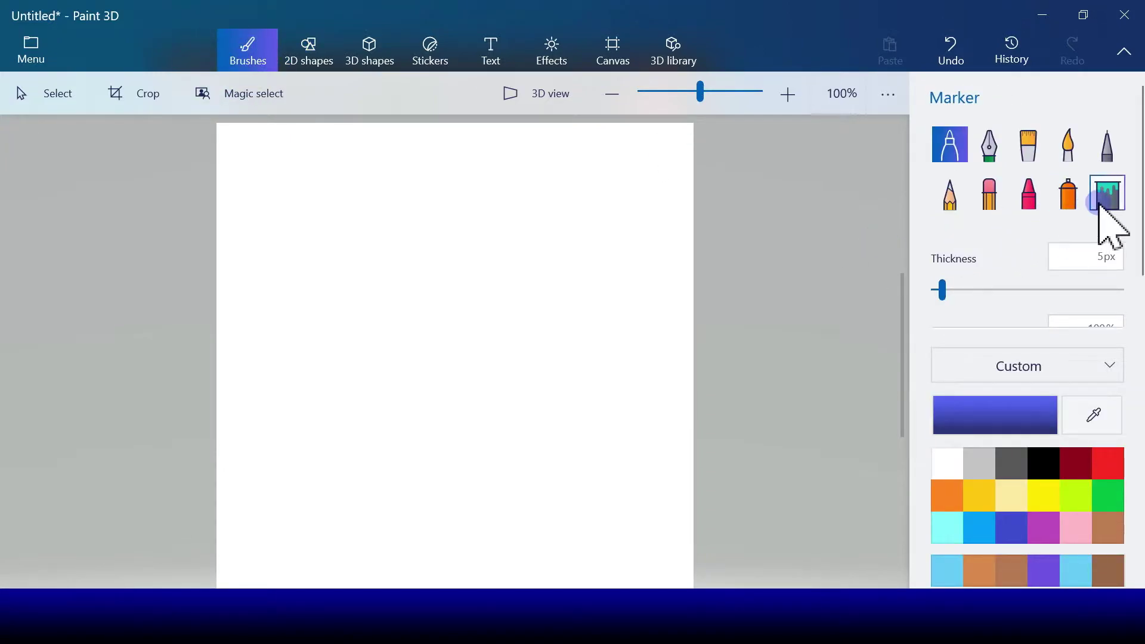
left_click(1100, 204)
left_click(1007, 530)
left_click(979, 528)
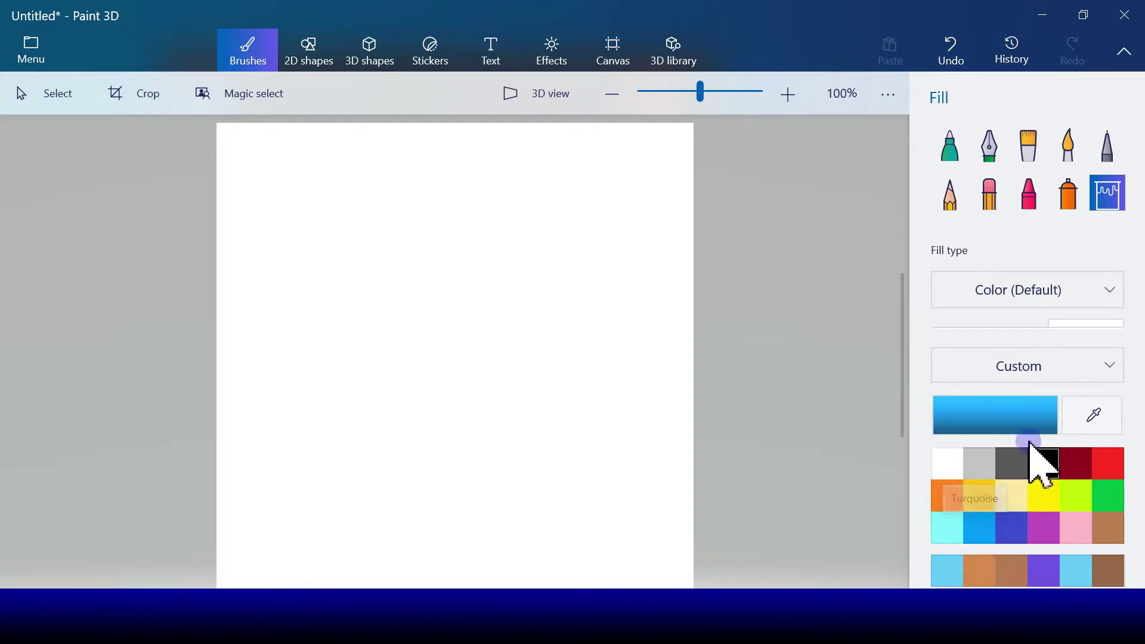
left_click(489, 389)
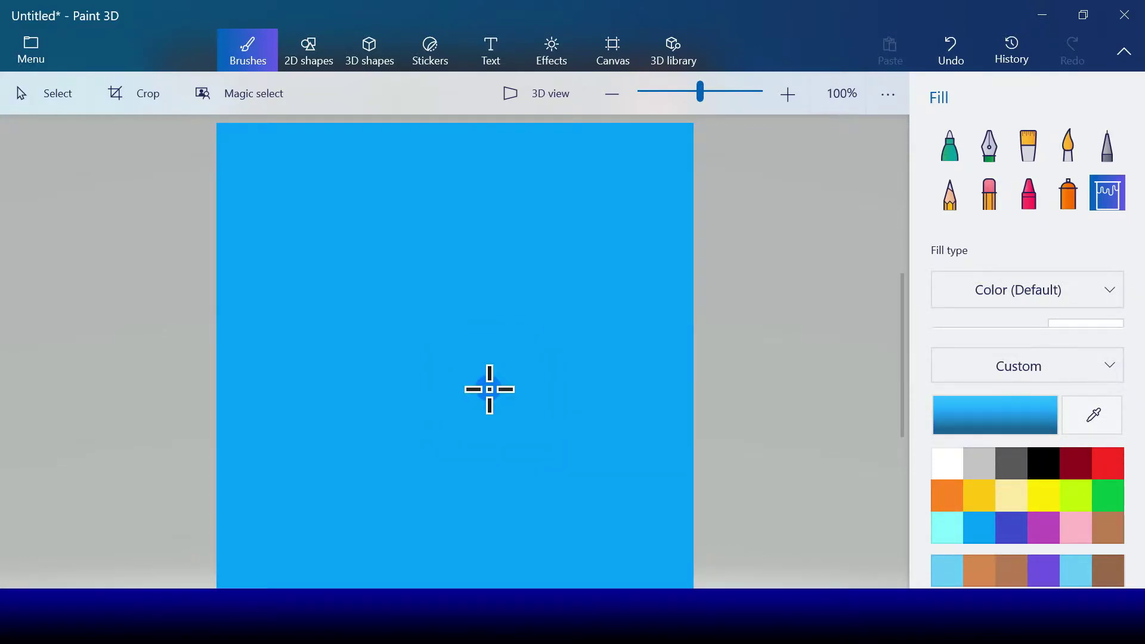
- Draw a large circle for the head, spanning about 70% of the canvas width and centred horizontally
left_click(299, 48)
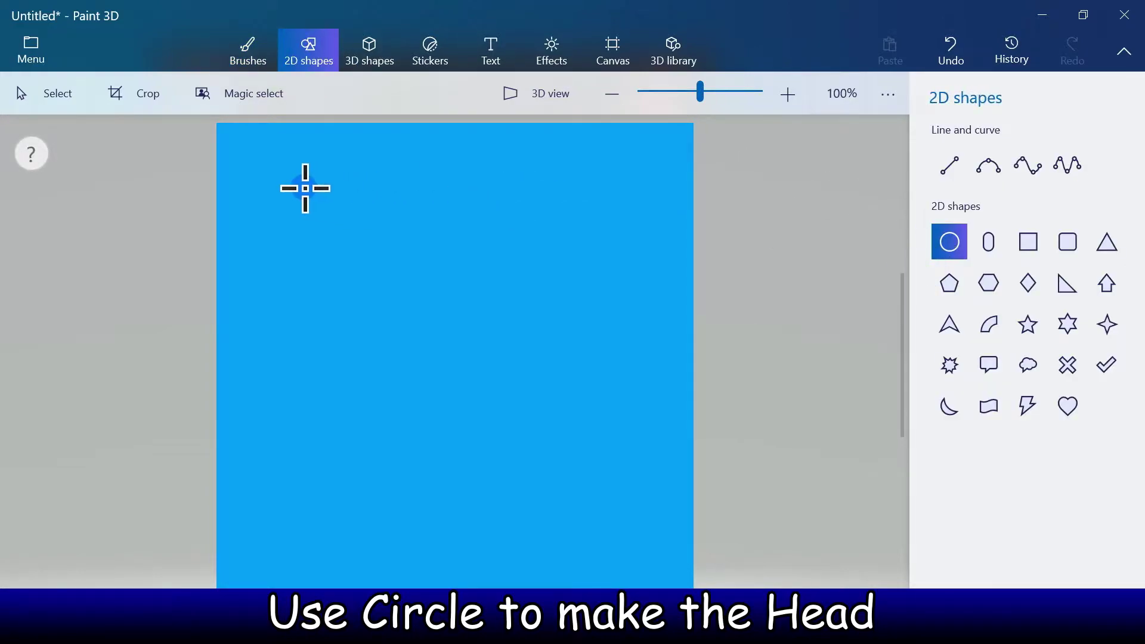
left_click_drag(293, 183, 629, 518)
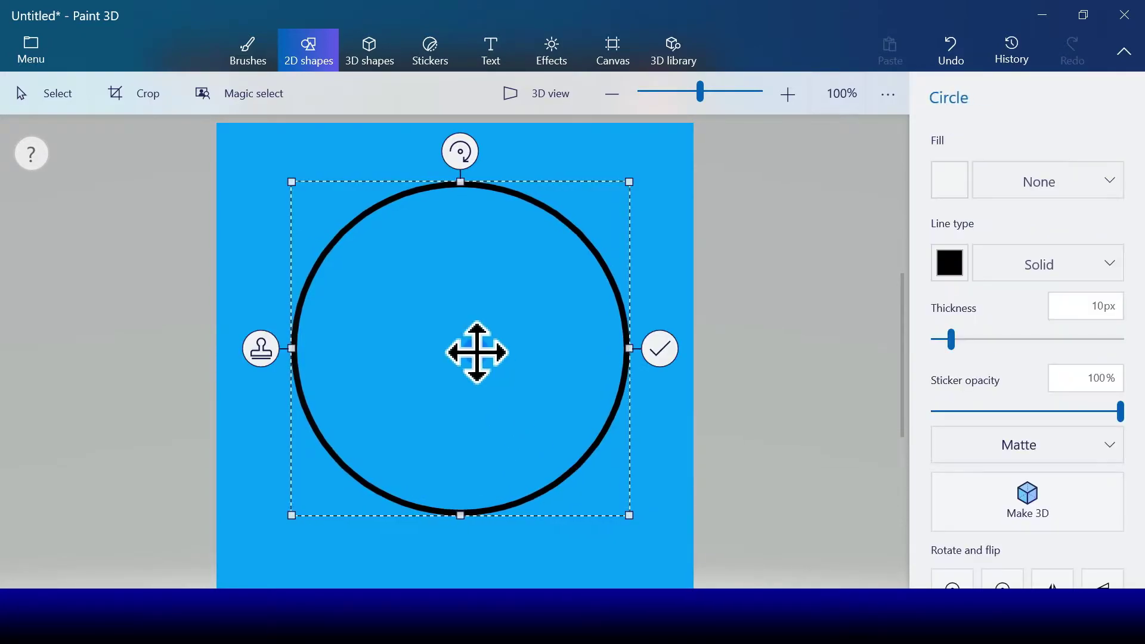
left_click_drag(476, 353, 473, 356)
- Give the head circle a yellow outline and a solid yellow fill, and commit the shape
left_click(952, 268)
left_click(962, 364)
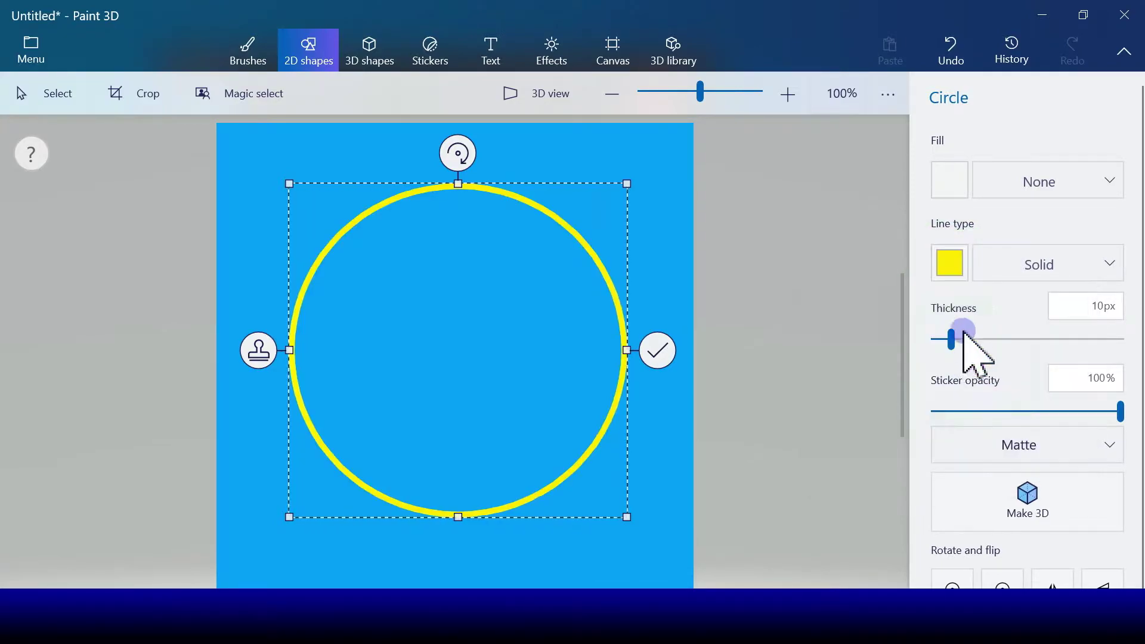
left_click(949, 180)
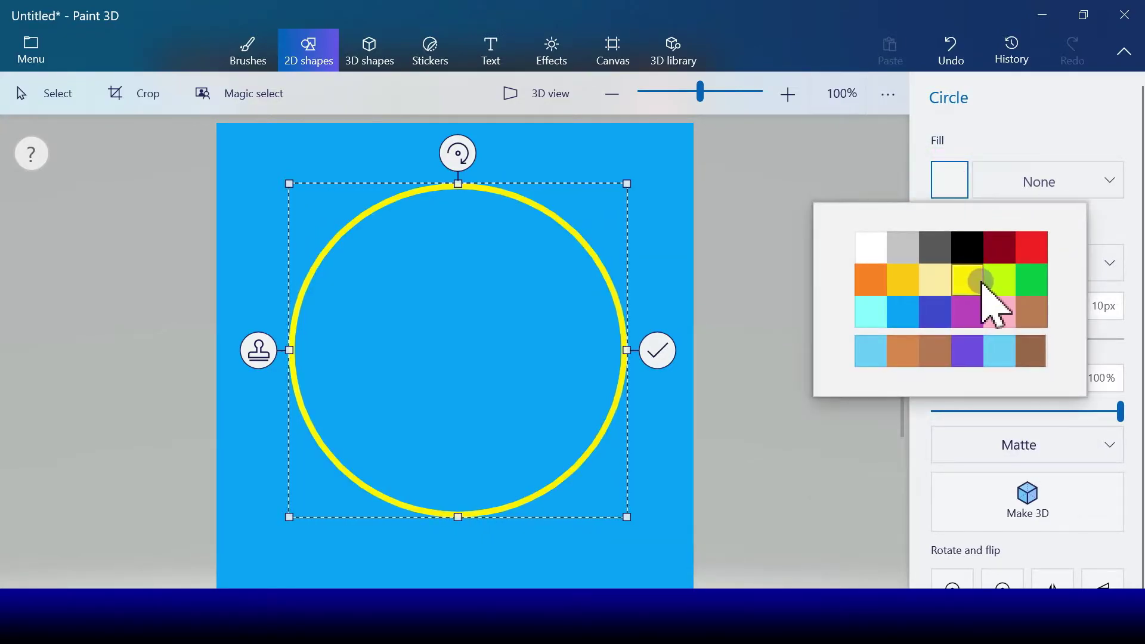
left_click(976, 275)
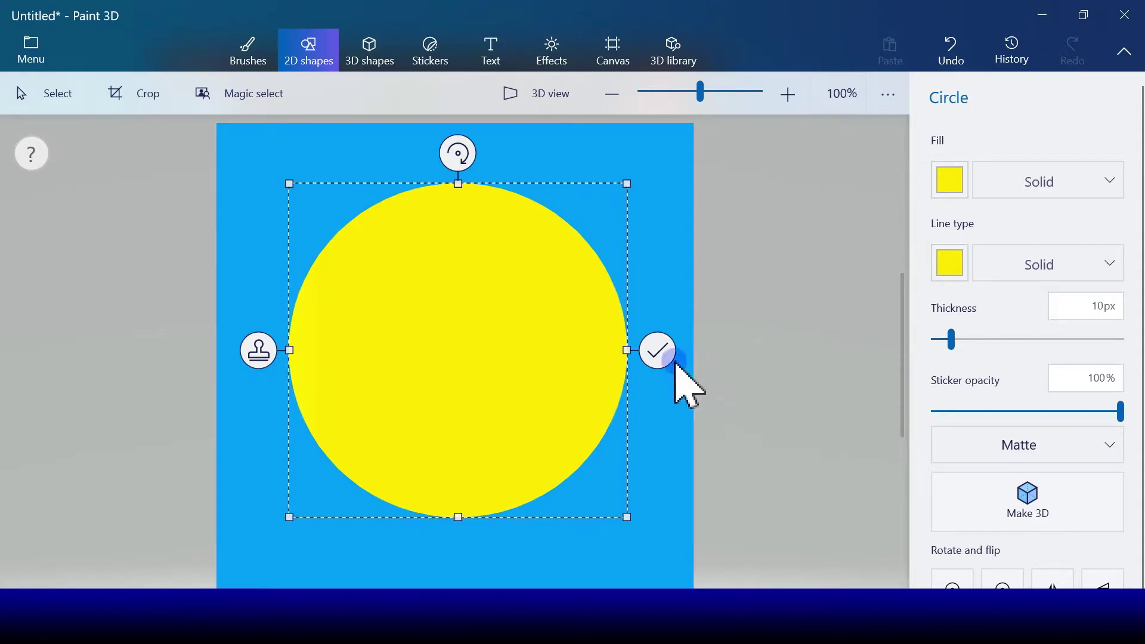
left_click(656, 350)
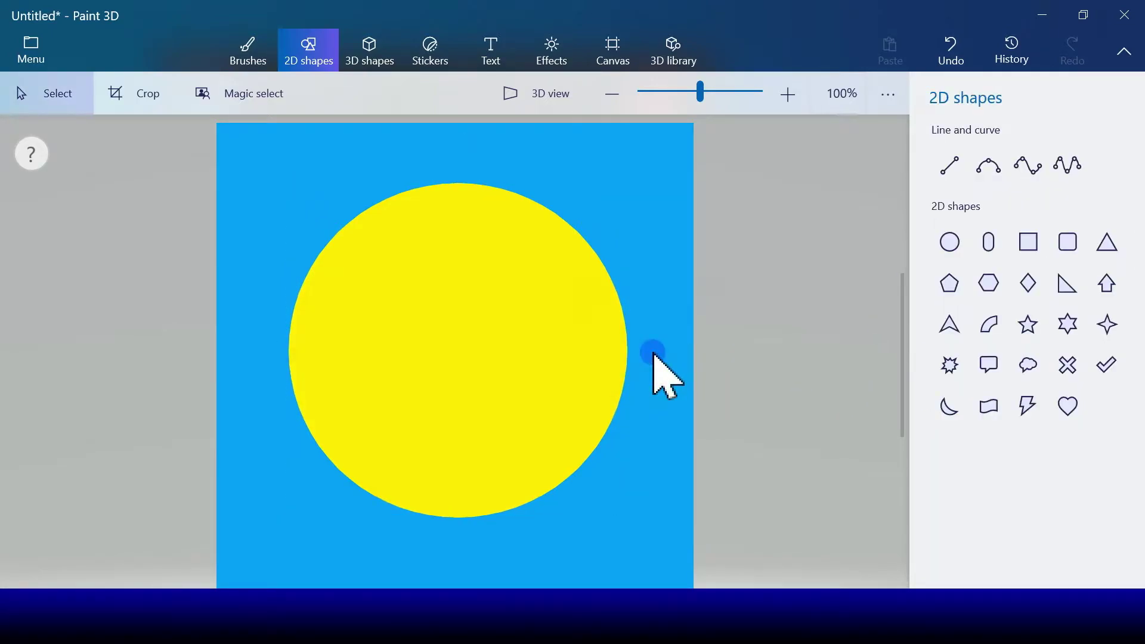
- Draw a brown 3-point curve from the head's top edge, left of centre, down to the middle of the forehead, bowed slightly outward
left_click(987, 167)
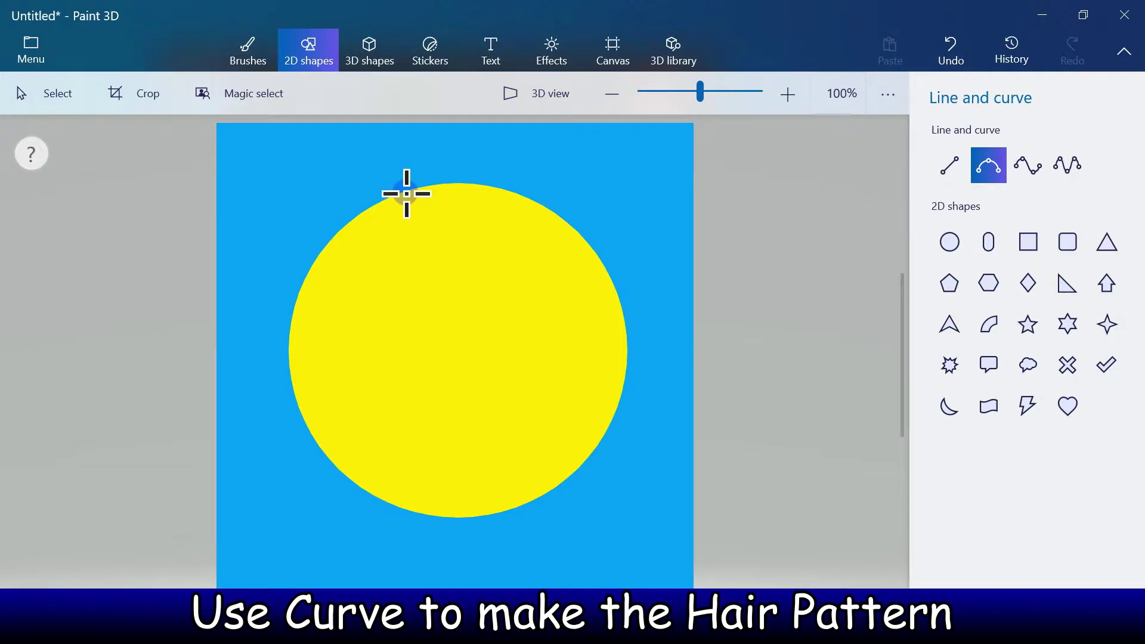
left_click_drag(406, 193, 459, 281)
left_click(950, 179)
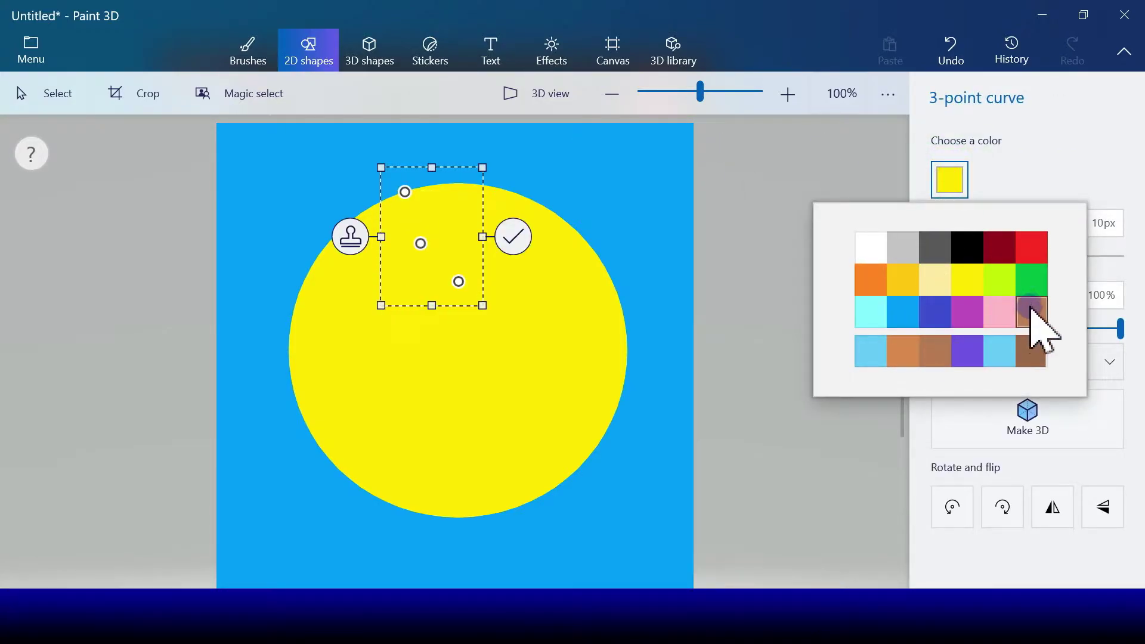
left_click(1032, 312)
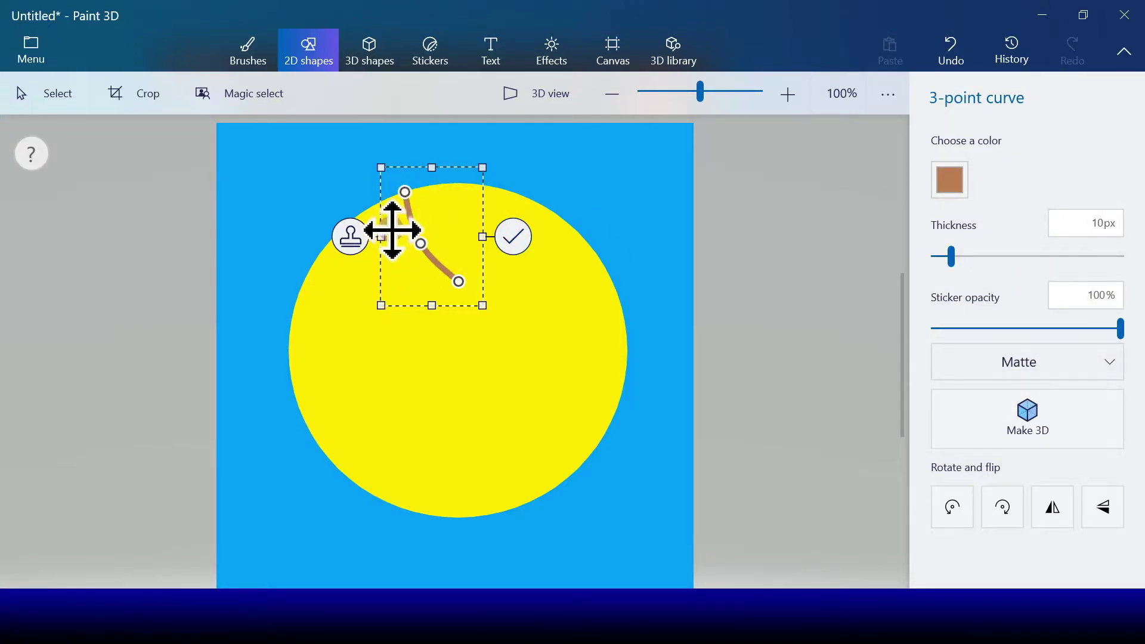
mouse_move(383, 238)
left_mouse_down()
mouse_move(405, 240)
mouse_move(393, 237)
left_mouse_up()
left_click(514, 238)
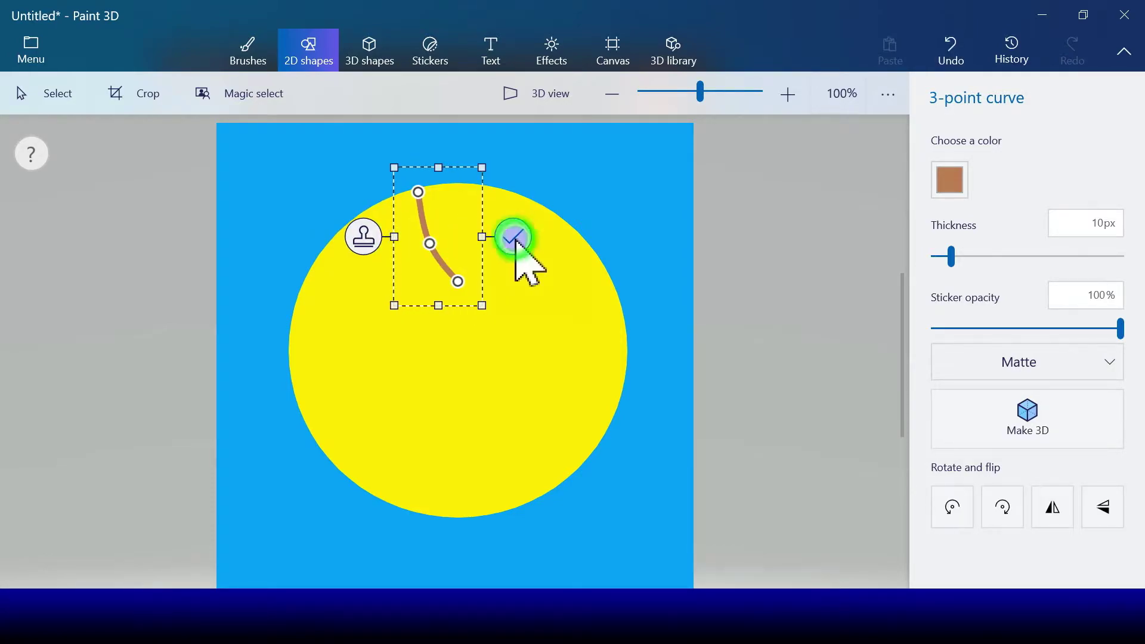
- Draw a mirrored brown 3-point curve from the first curve's lower tip up to the head's top edge, completing the central V-shaped strand
left_click(979, 174)
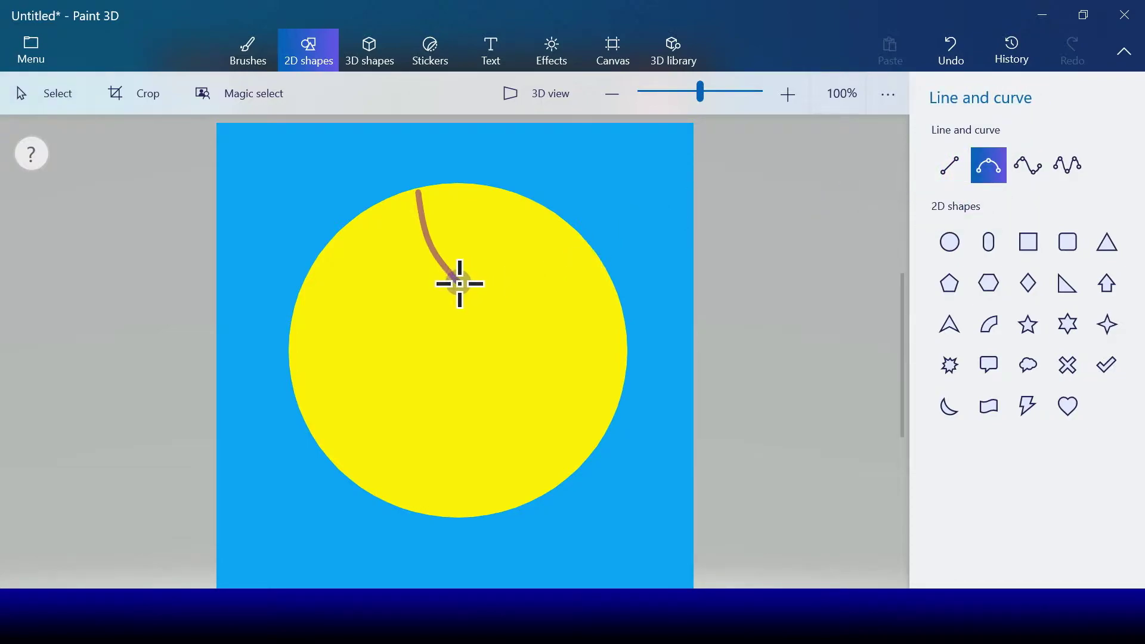
left_click_drag(495, 203, 495, 190)
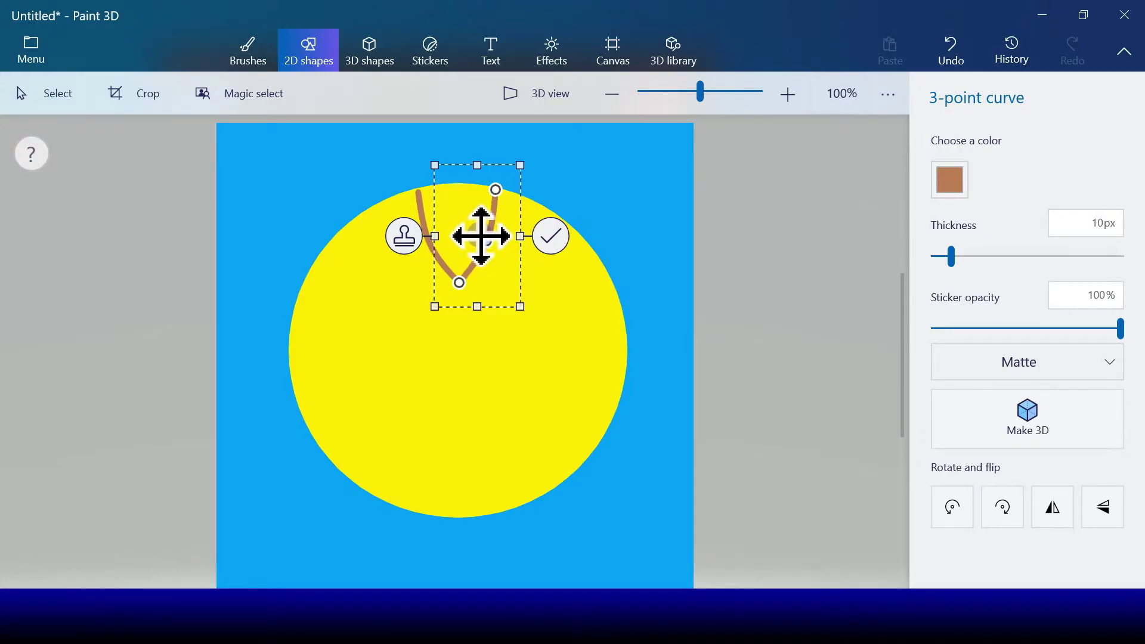
left_click(557, 242)
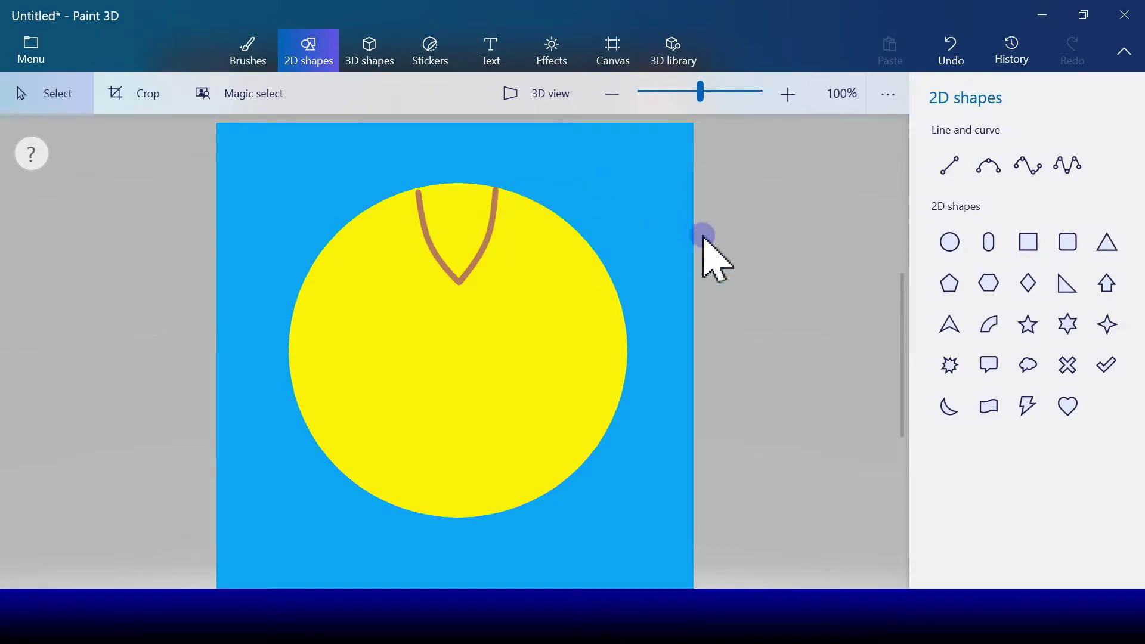
- Draw a short brown 3-point curve on each side of the central strand, running between the head's upper edge and the forehead
left_click(957, 170)
left_click(984, 167)
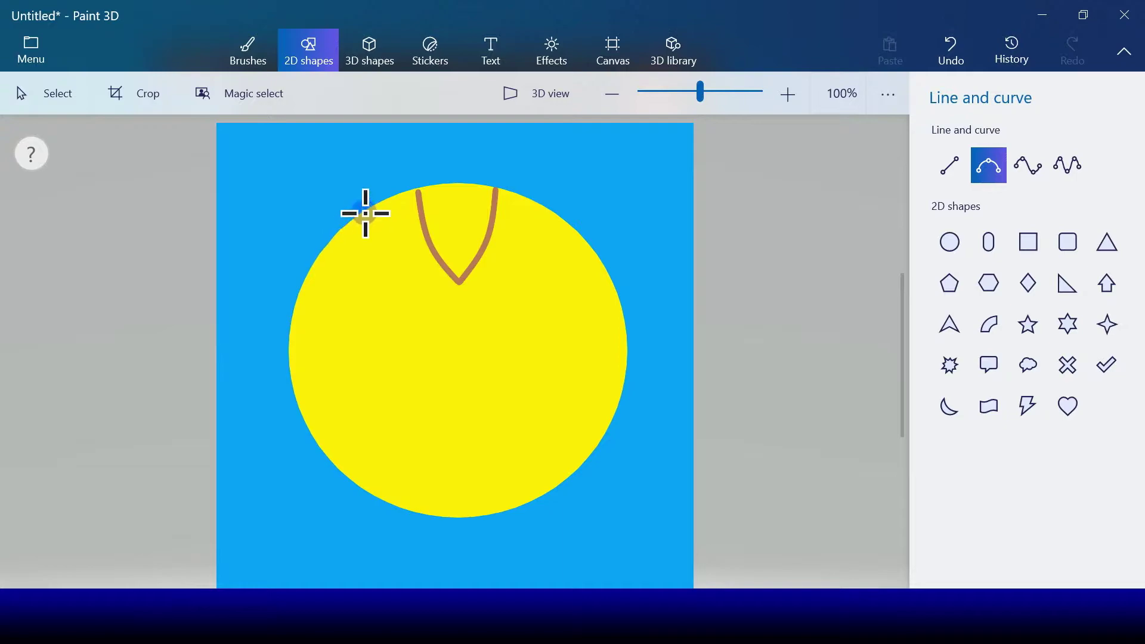
left_click_drag(366, 212, 406, 255)
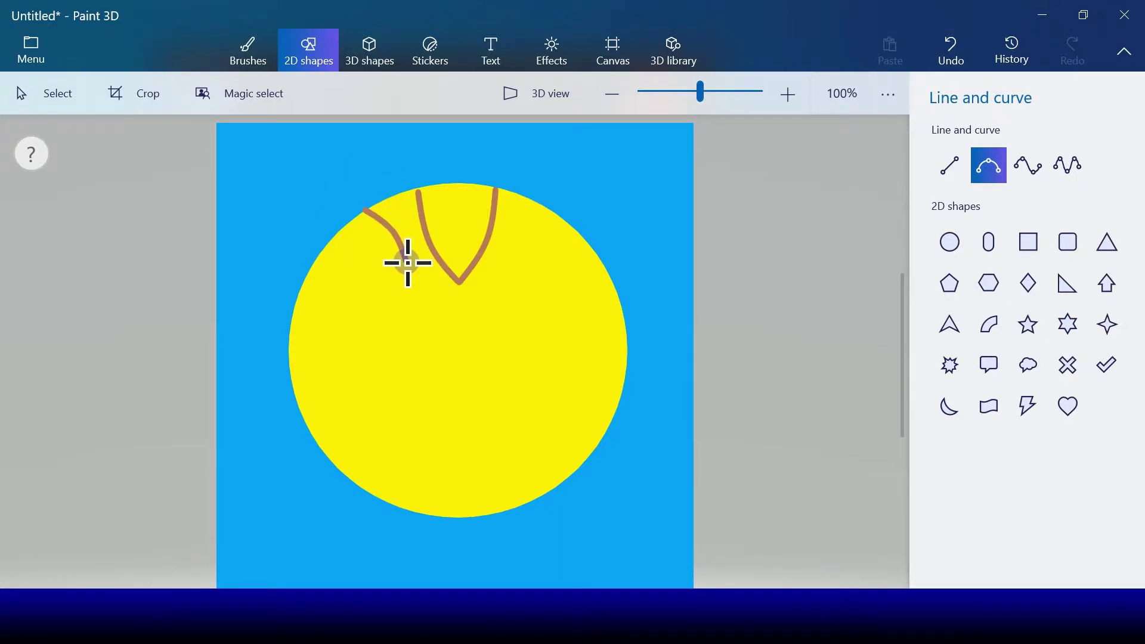
left_click_drag(408, 262, 407, 261)
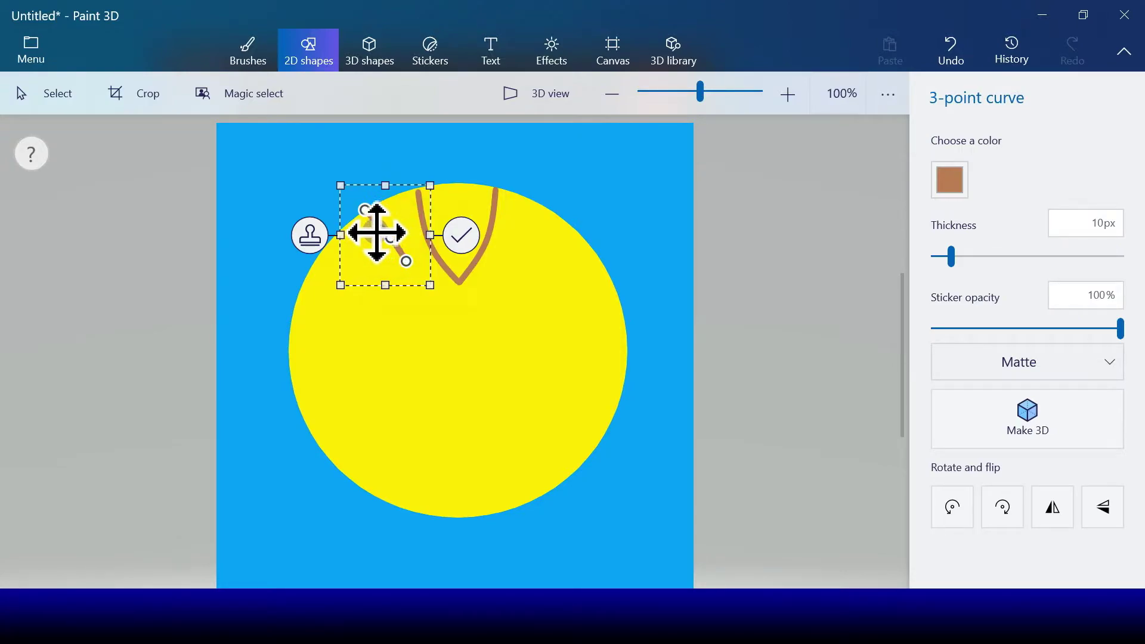
left_click(462, 235)
left_click(988, 165)
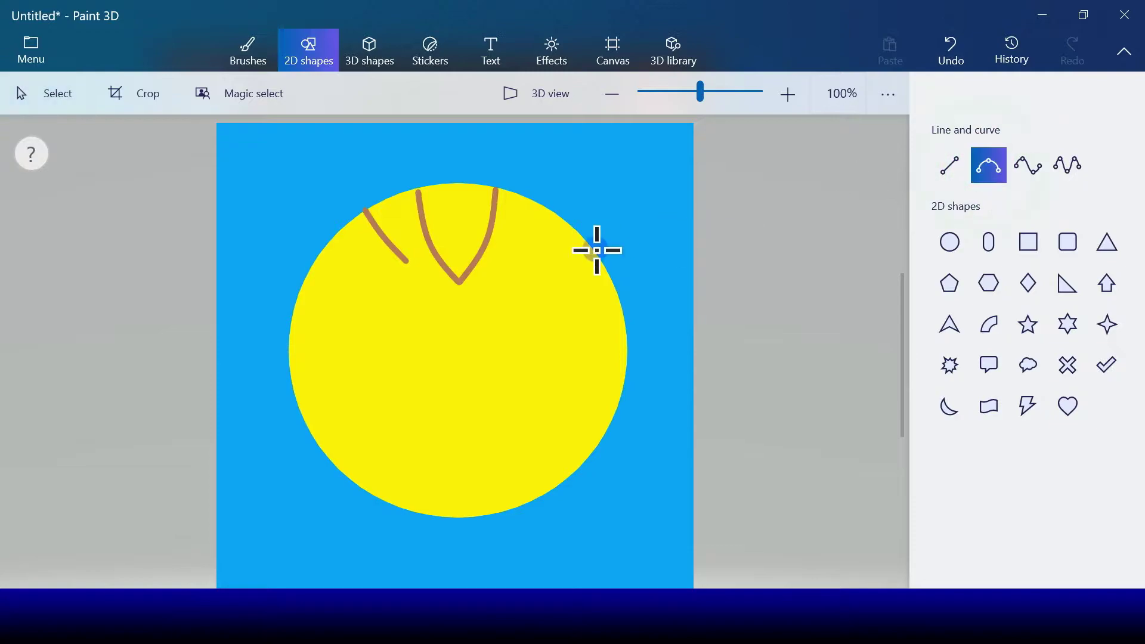
left_click_drag(510, 266, 541, 212)
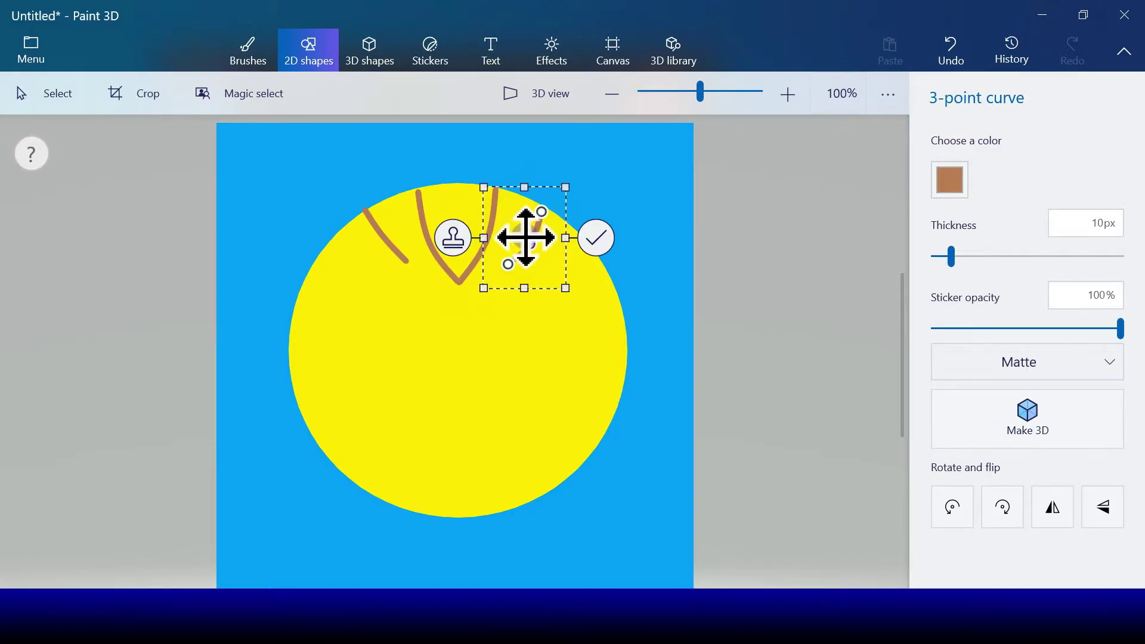
left_click(595, 238)
- Add a second 3-point curve from the lower tip of each side curve outward to the head's edge, forming two pointed side strands
left_click(989, 165)
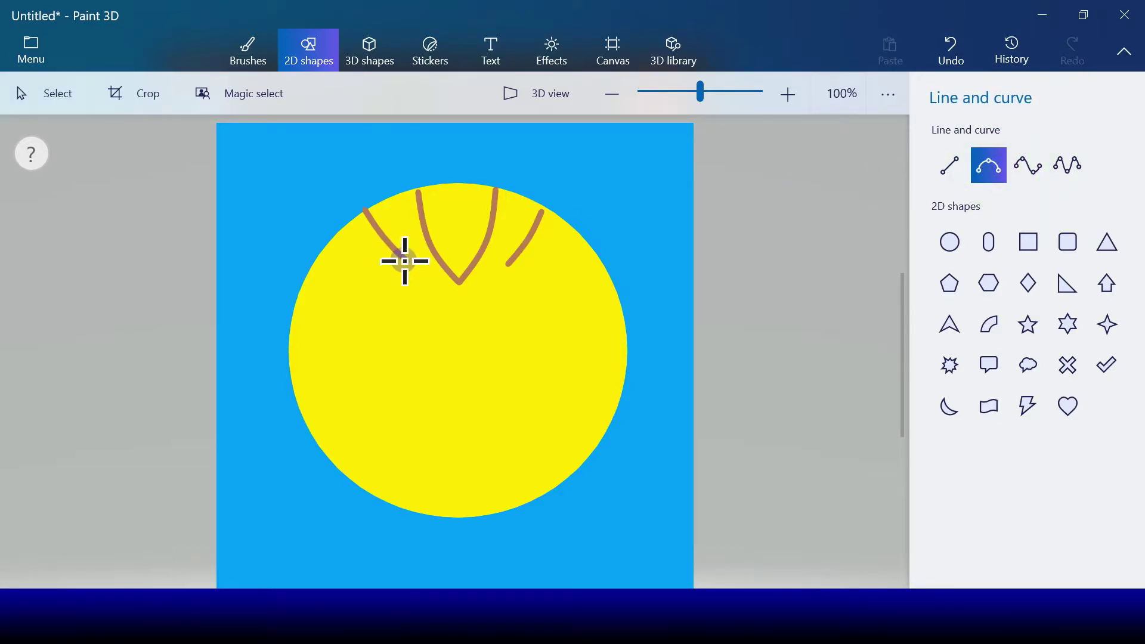
left_click_drag(408, 263, 341, 236)
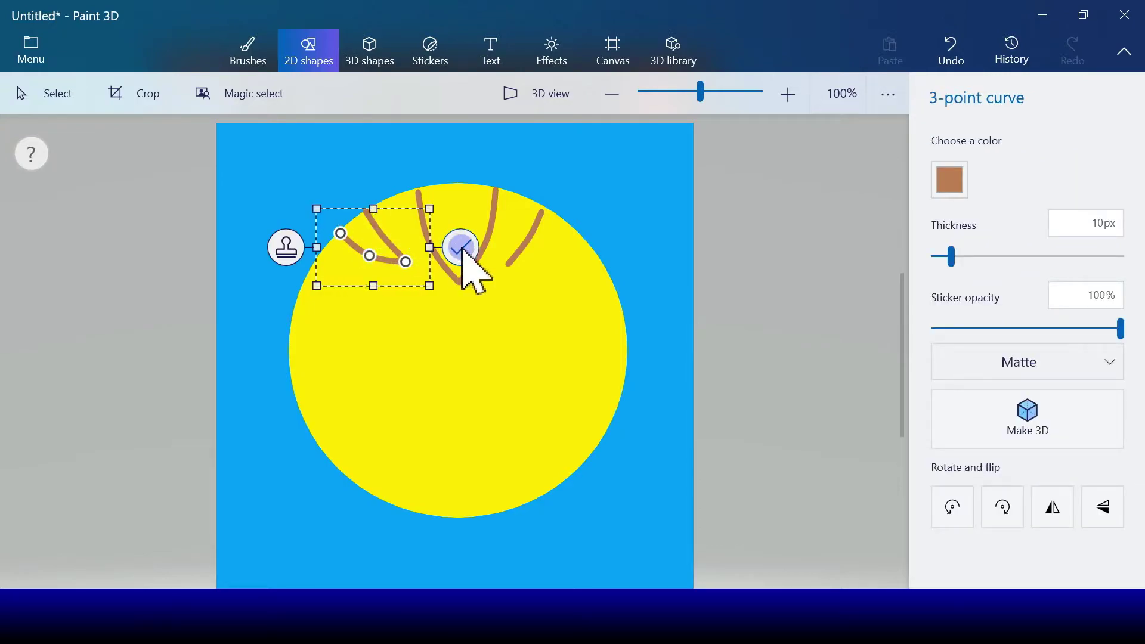
left_click(462, 245)
left_click(988, 164)
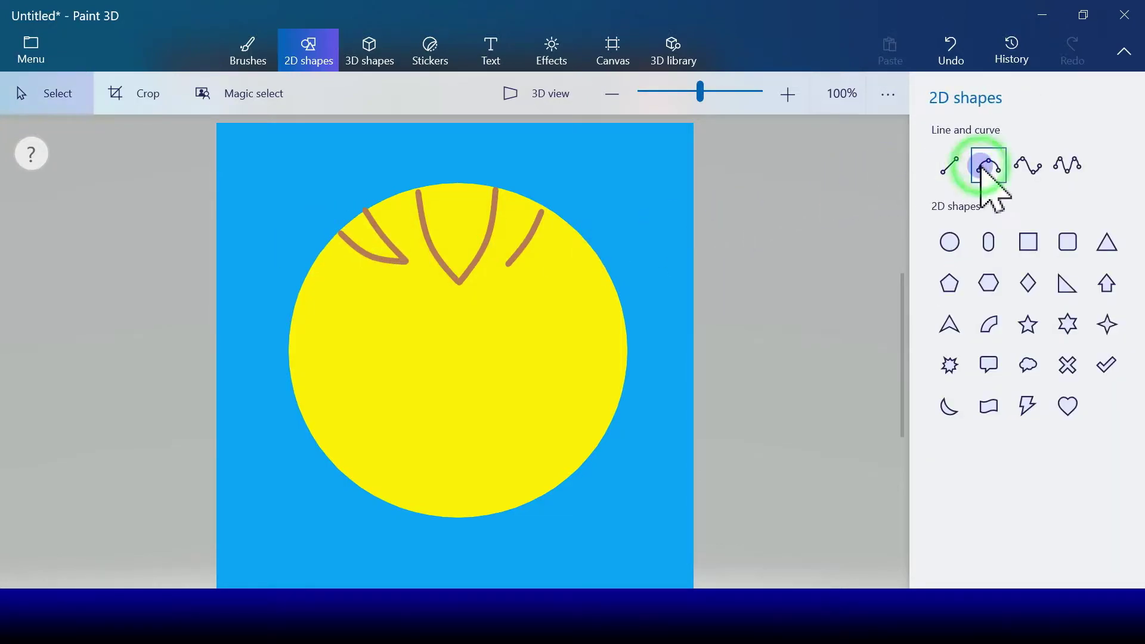
left_click_drag(511, 266, 577, 232)
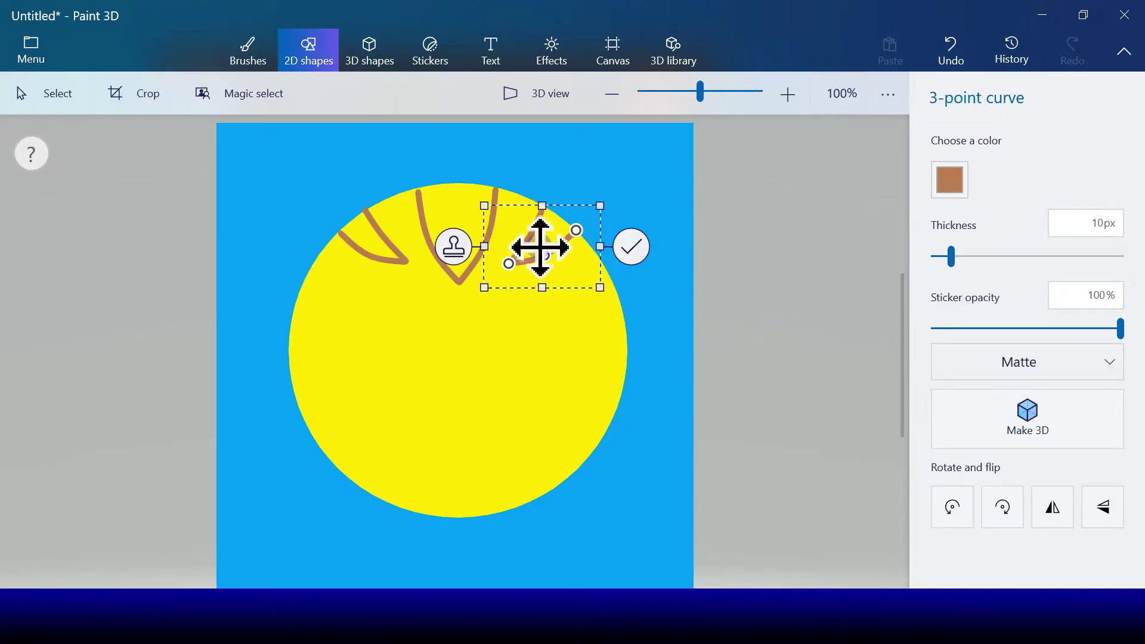
left_click(632, 246)
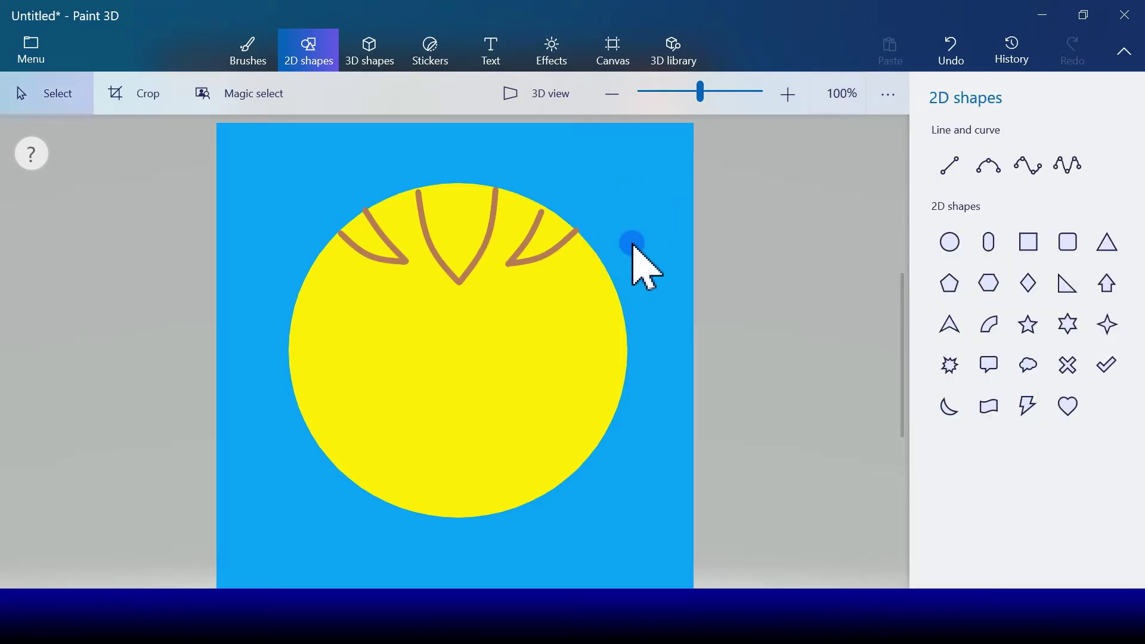
- Close the small gaps between the hair curves and the head's edge with the brown 5 px Marker
left_click(269, 47)
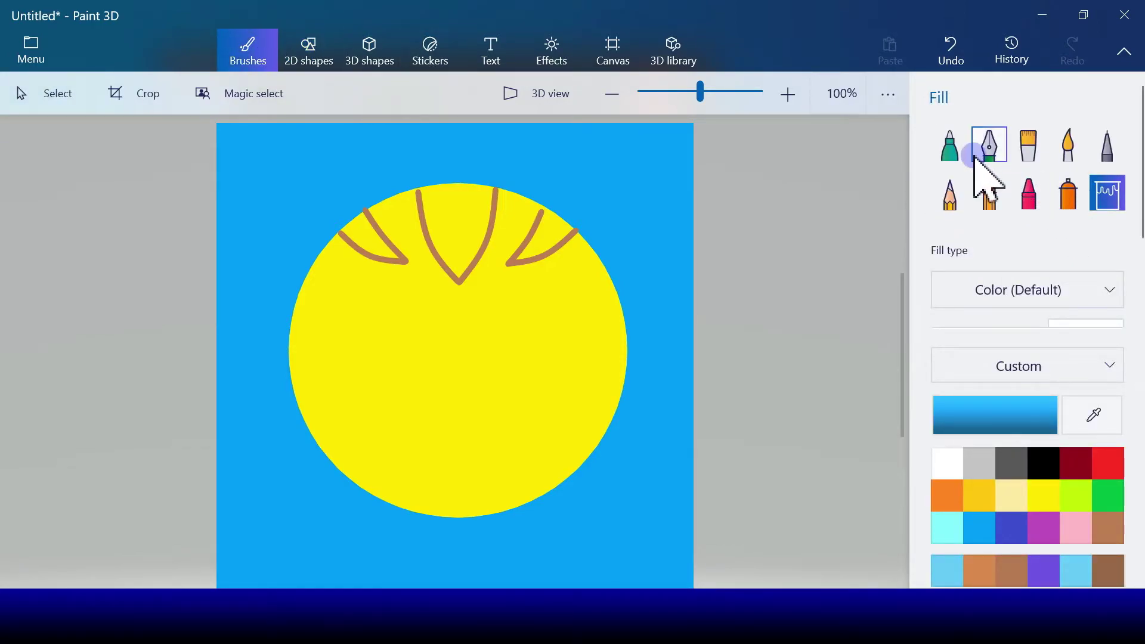
left_click(940, 152)
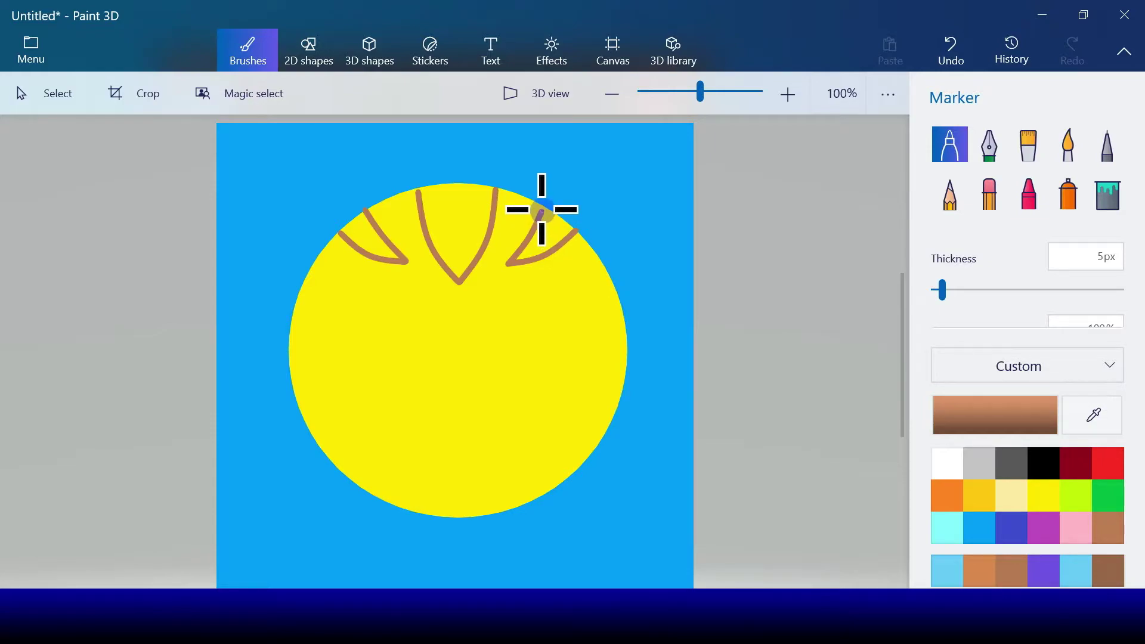
left_click_drag(542, 208, 542, 209)
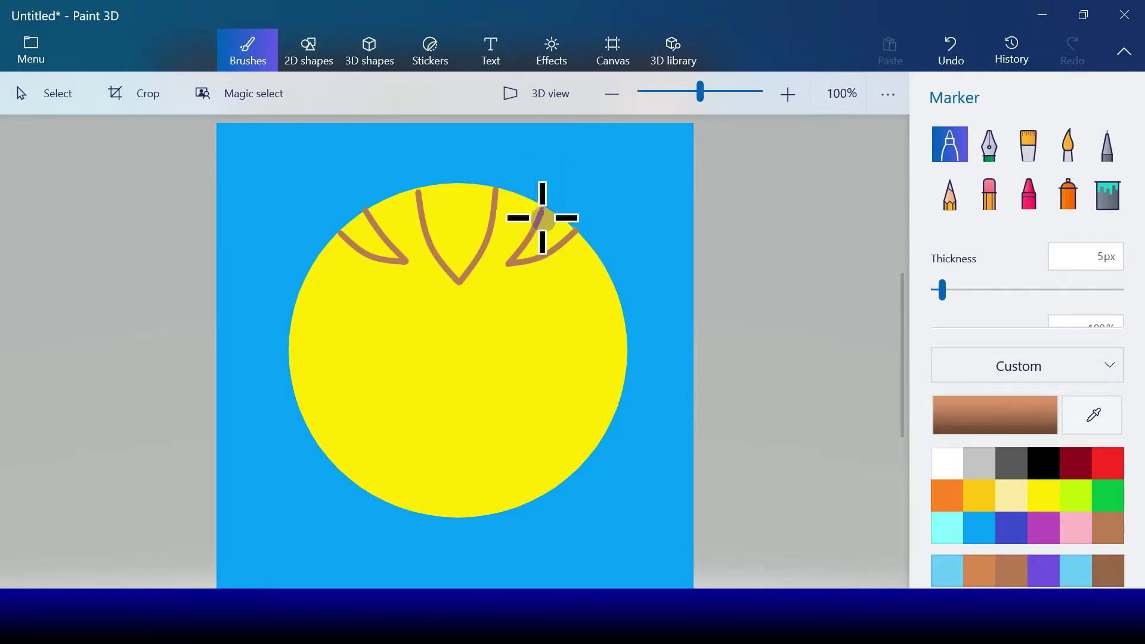
left_click_drag(542, 207, 542, 204)
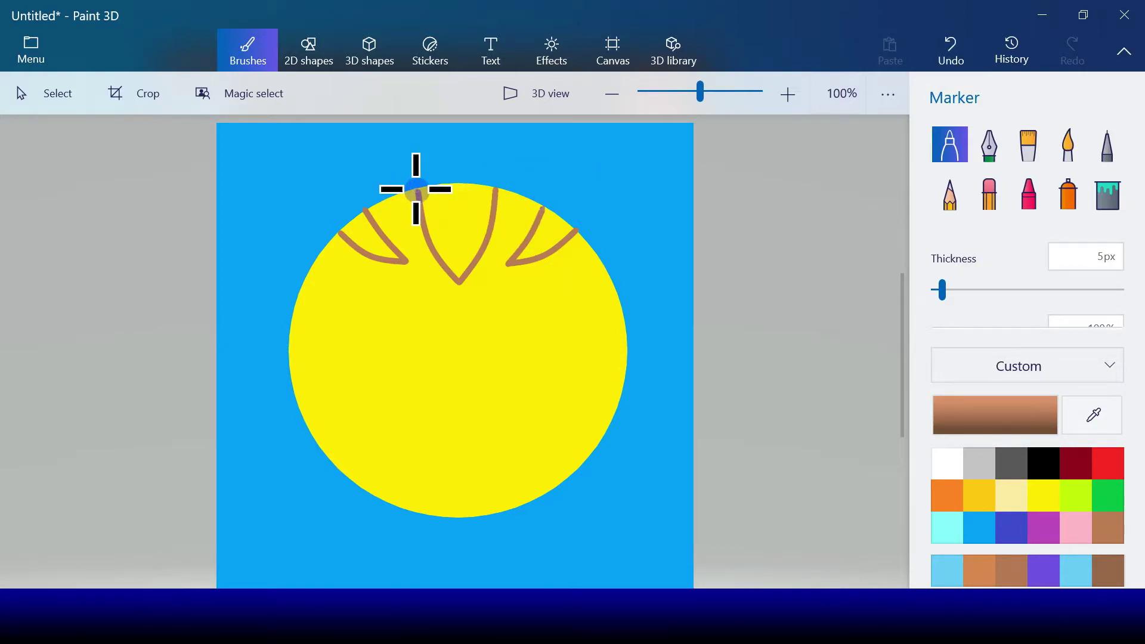
left_click_drag(417, 188, 417, 188)
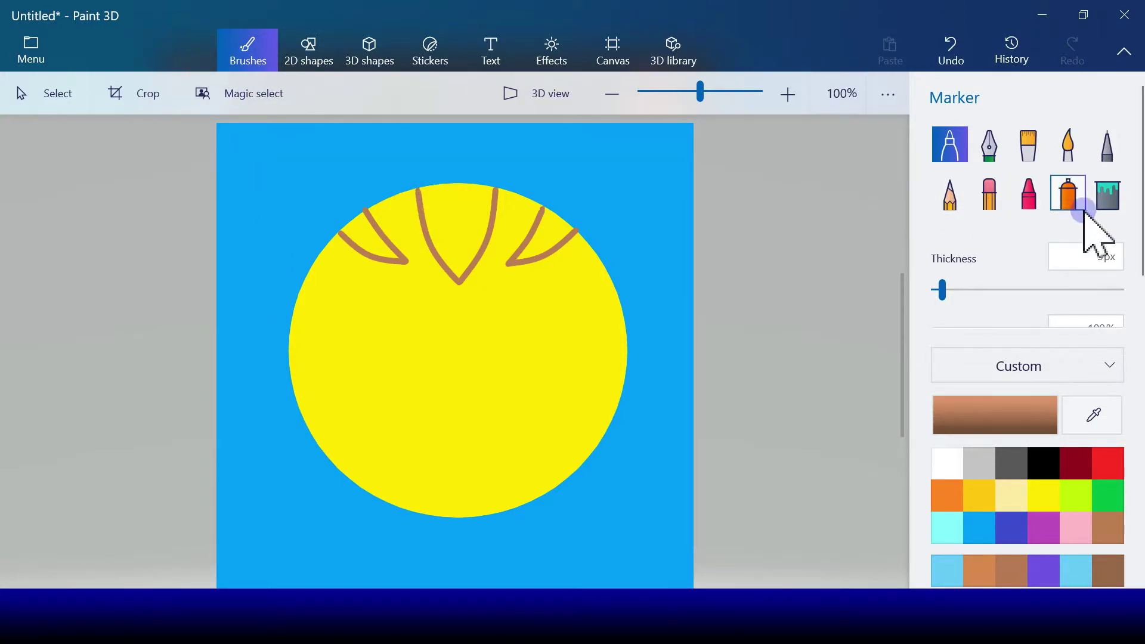
- Fill the central strand and both side strands of the hair pattern with brown
left_click(1105, 210)
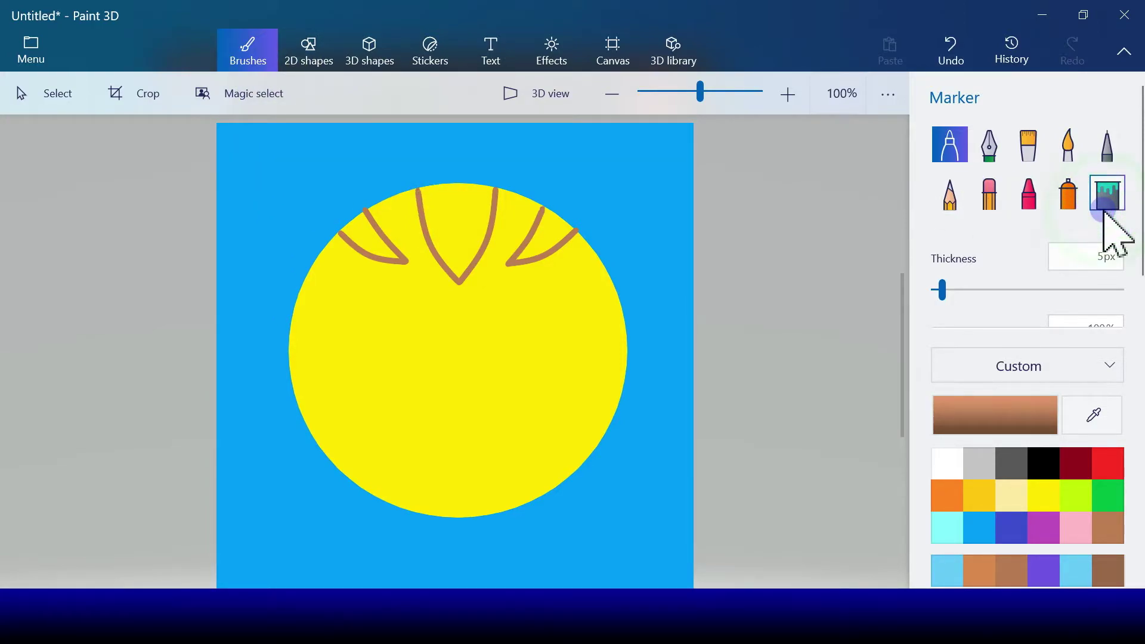
left_click(550, 236)
left_click(460, 220)
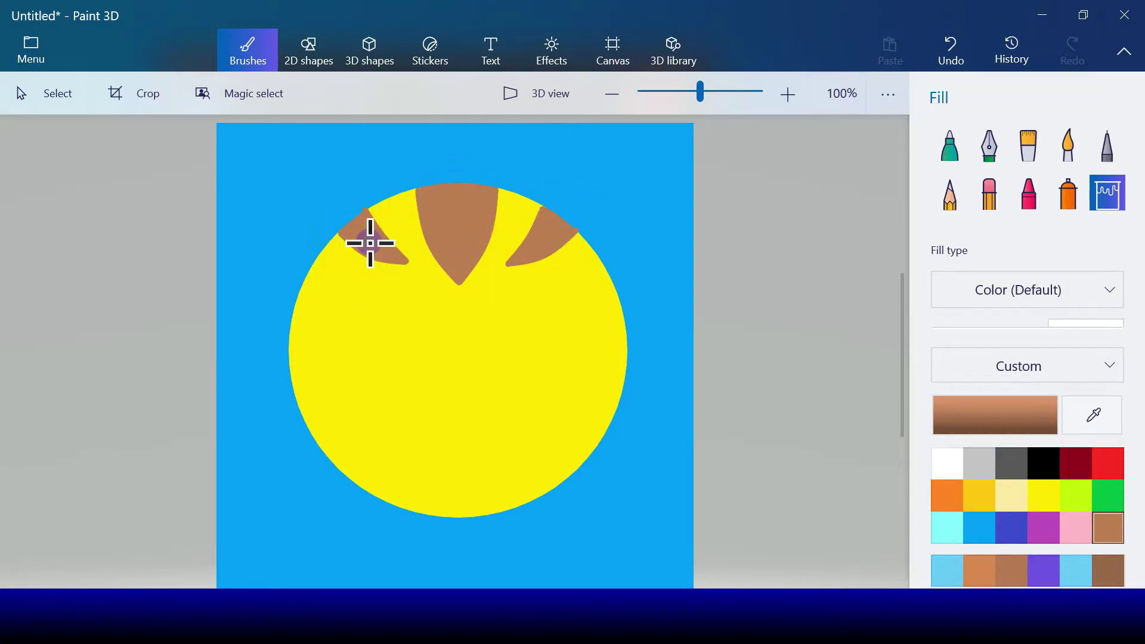
- Draw a circle with white fill and white outline as the left eye, and stamp a matching copy level with it as the right eye
left_click(308, 51)
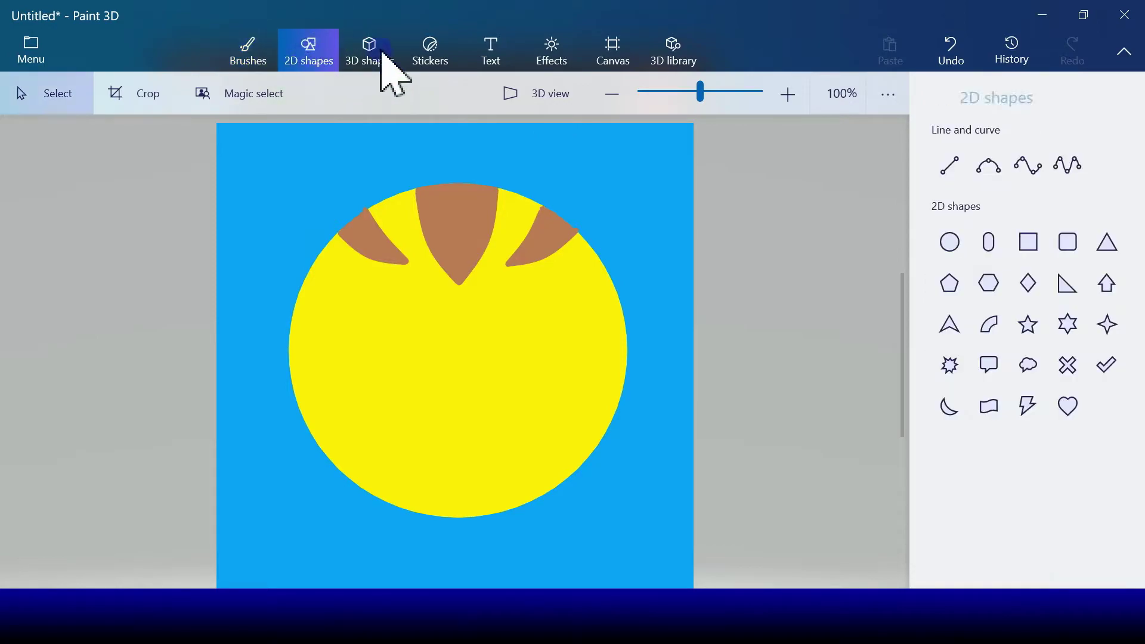
left_click(951, 242)
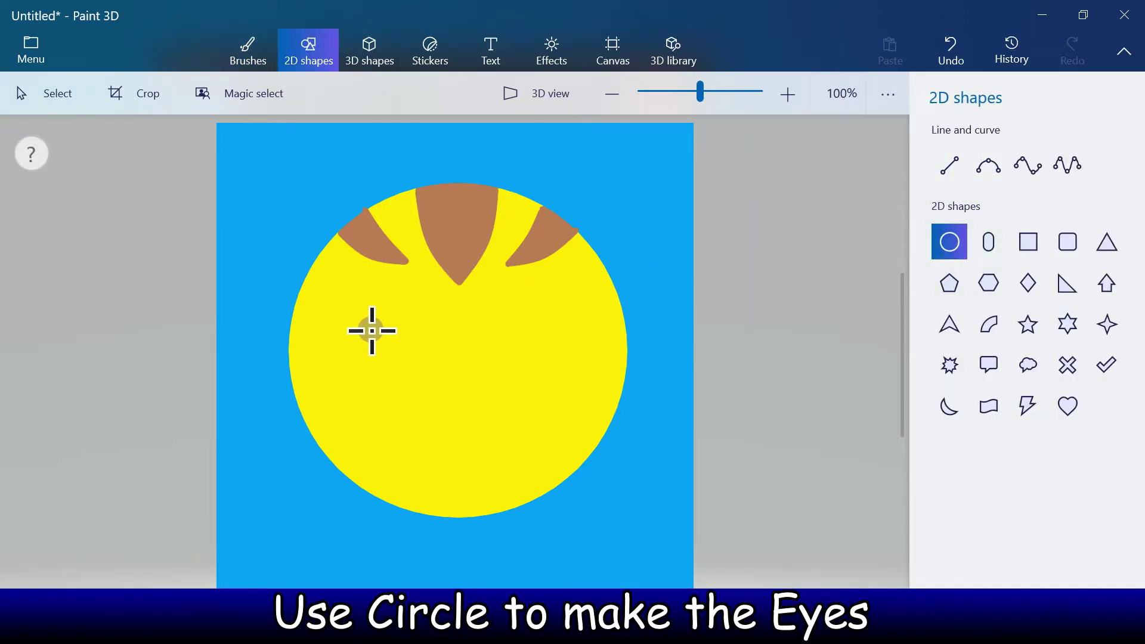
left_click_drag(365, 338, 443, 413)
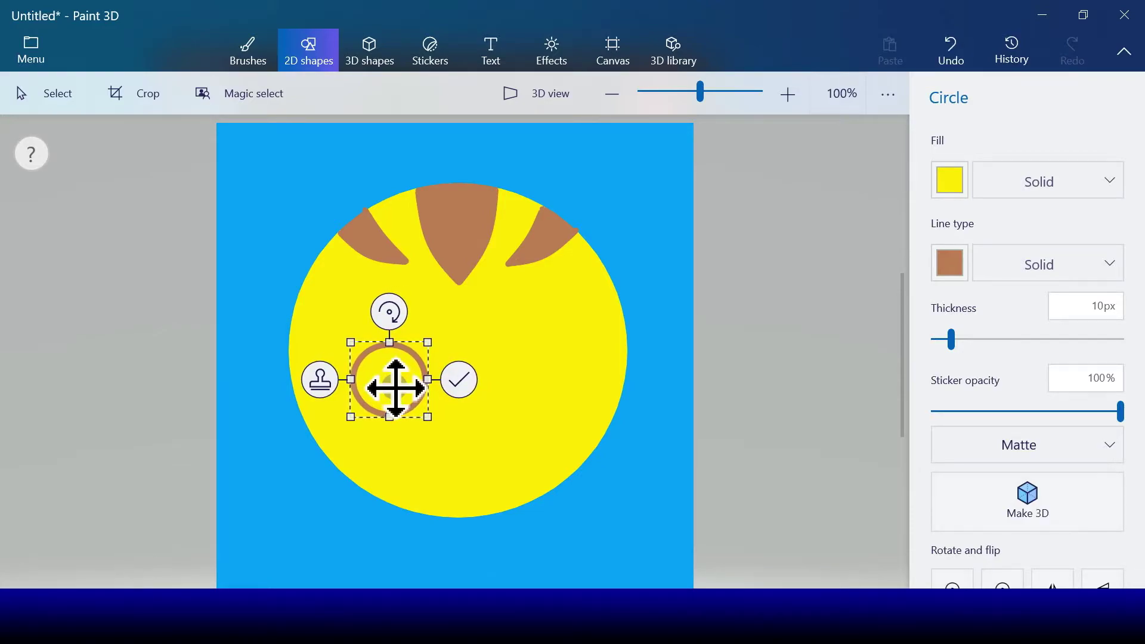
left_click(948, 180)
left_click(872, 246)
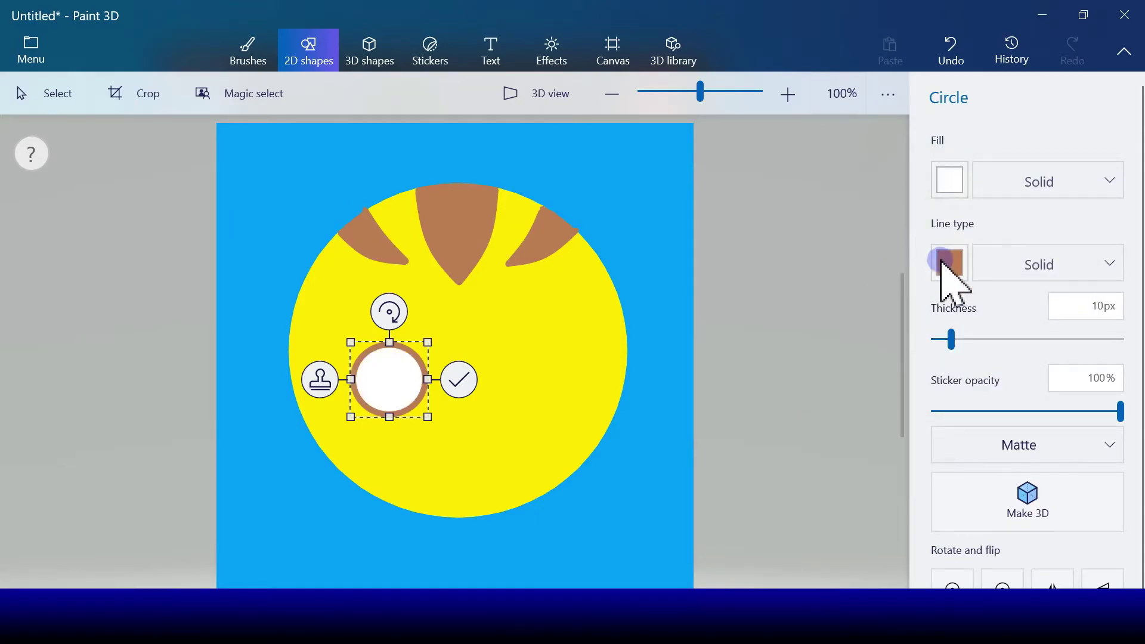
left_click(949, 264)
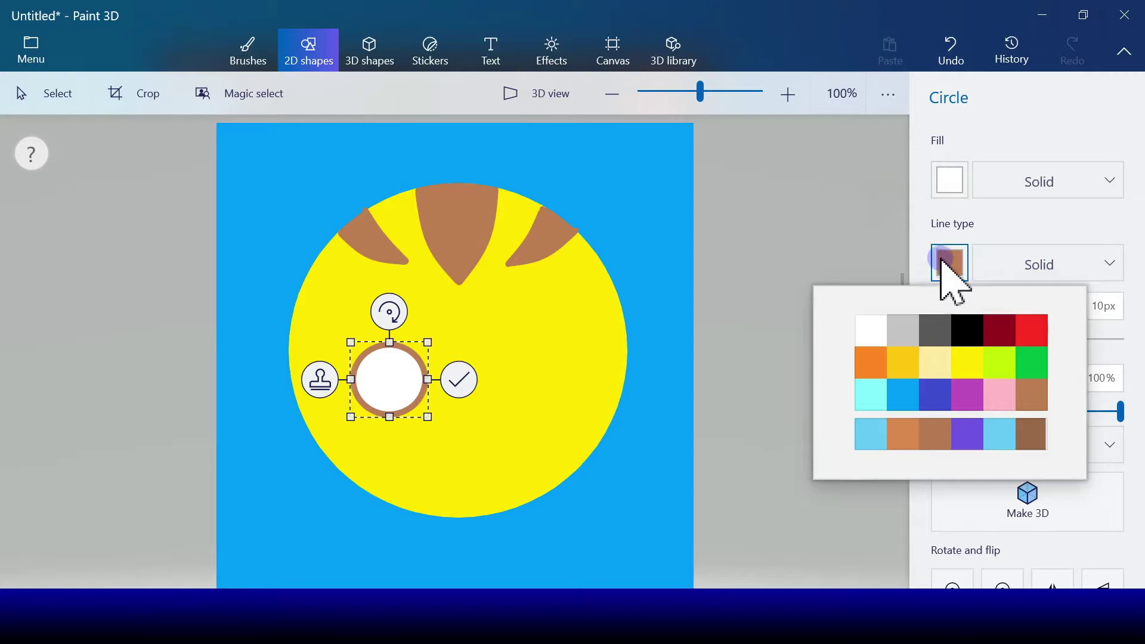
left_click(872, 327)
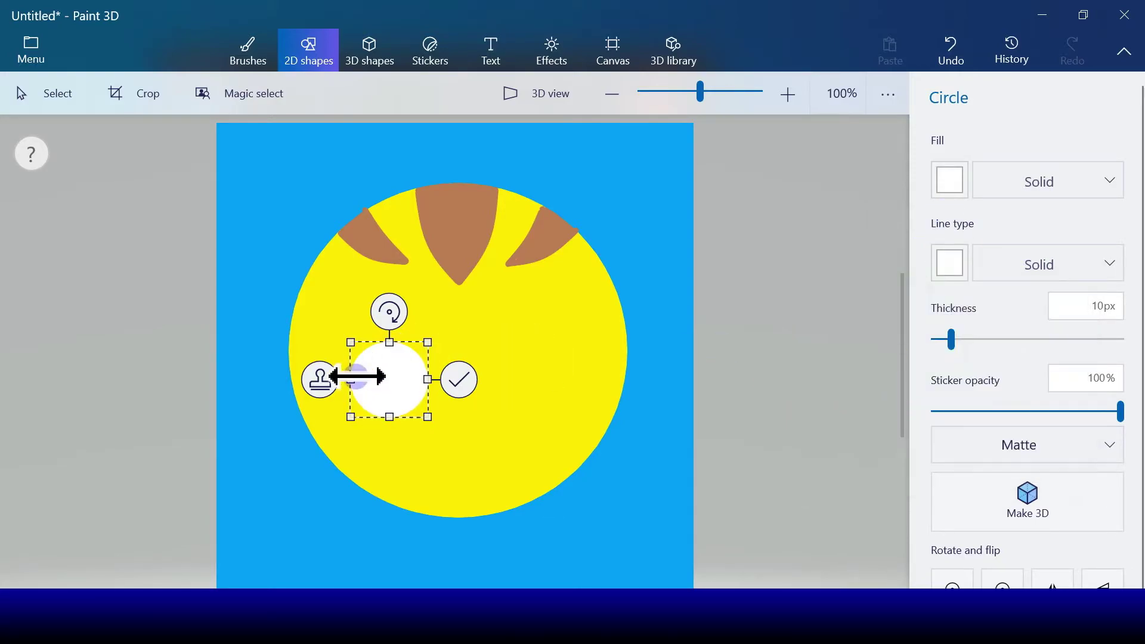
left_click(317, 379)
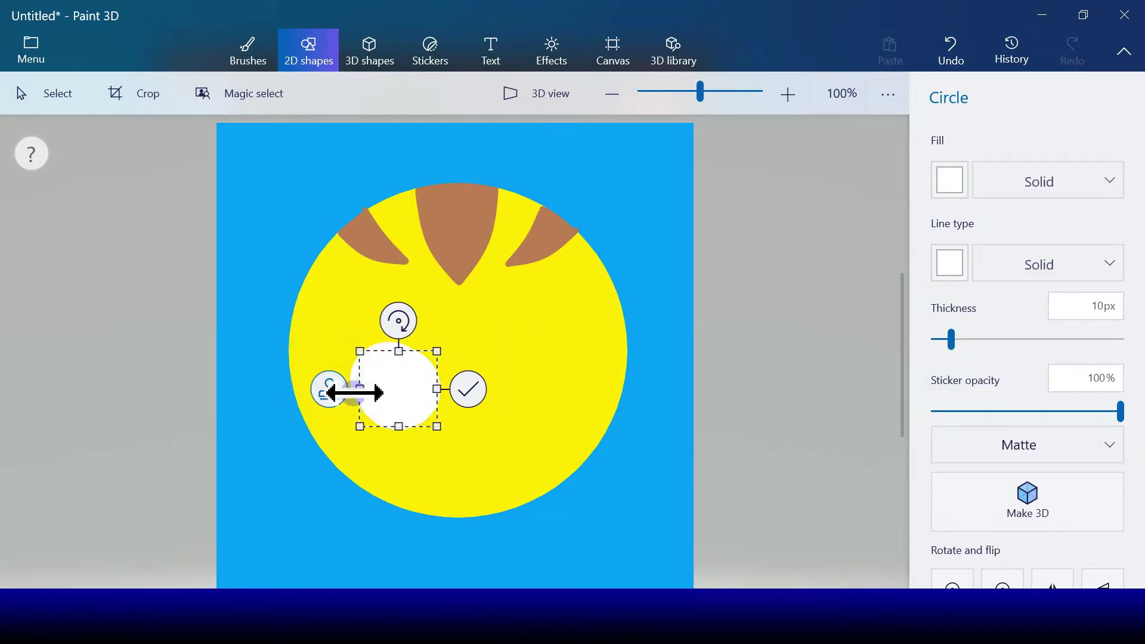
left_click_drag(433, 394, 542, 388)
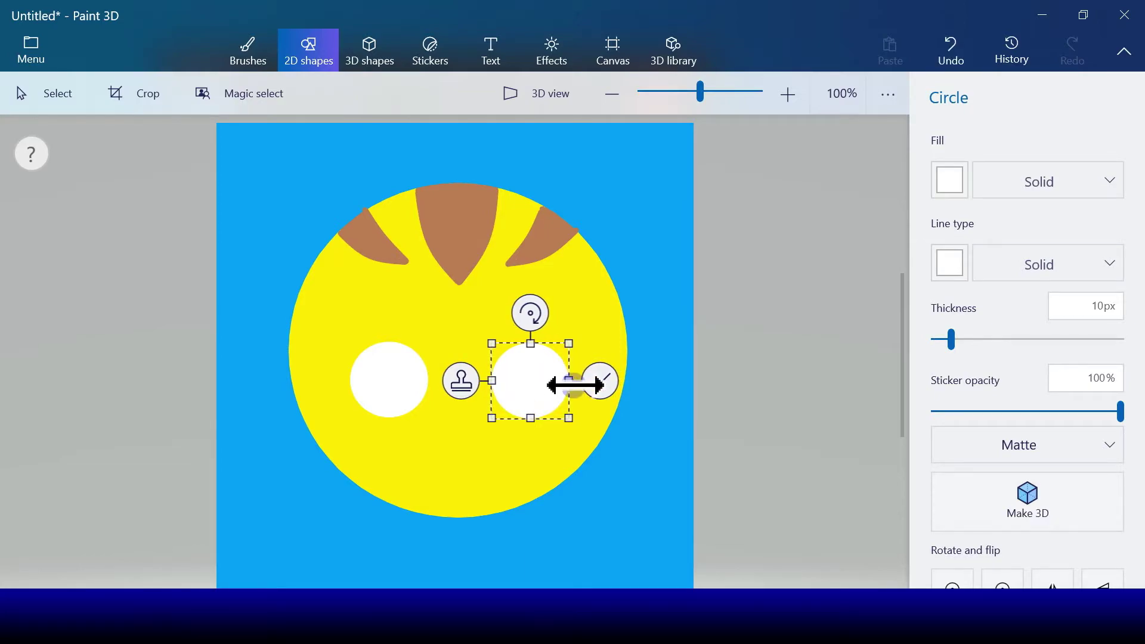
- Stamp a copy of the eye circle, make its fill and outline black, shrink it slightly, and place it as the pupil in both eyes
left_click(460, 387)
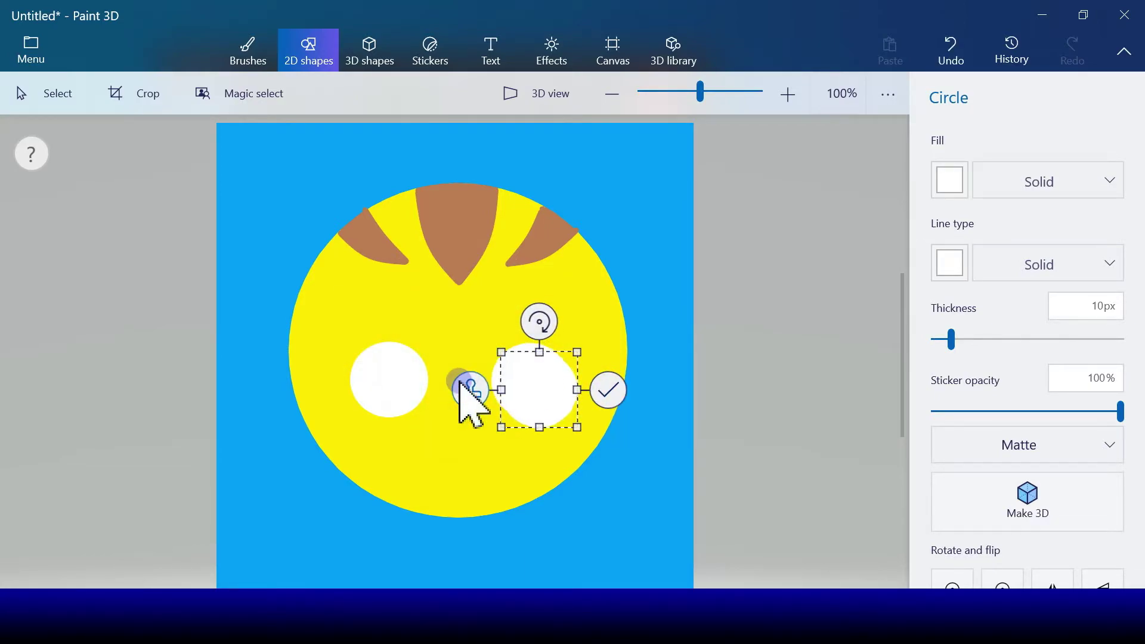
left_click(950, 263)
left_click(973, 331)
left_click(949, 180)
left_click(968, 256)
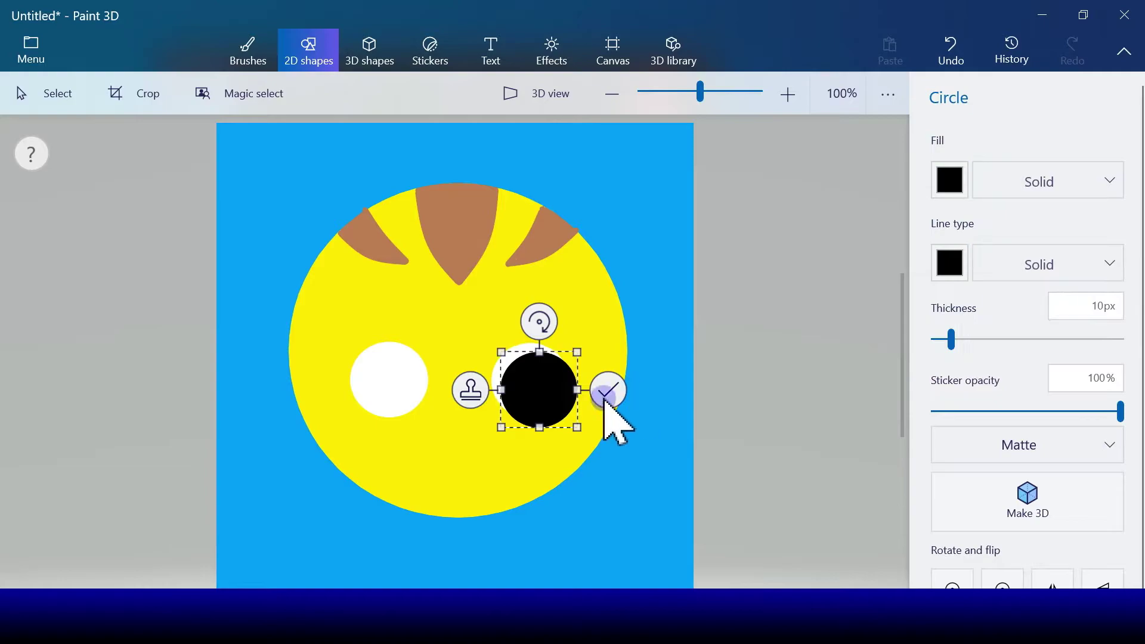
left_click_drag(567, 415, 538, 396)
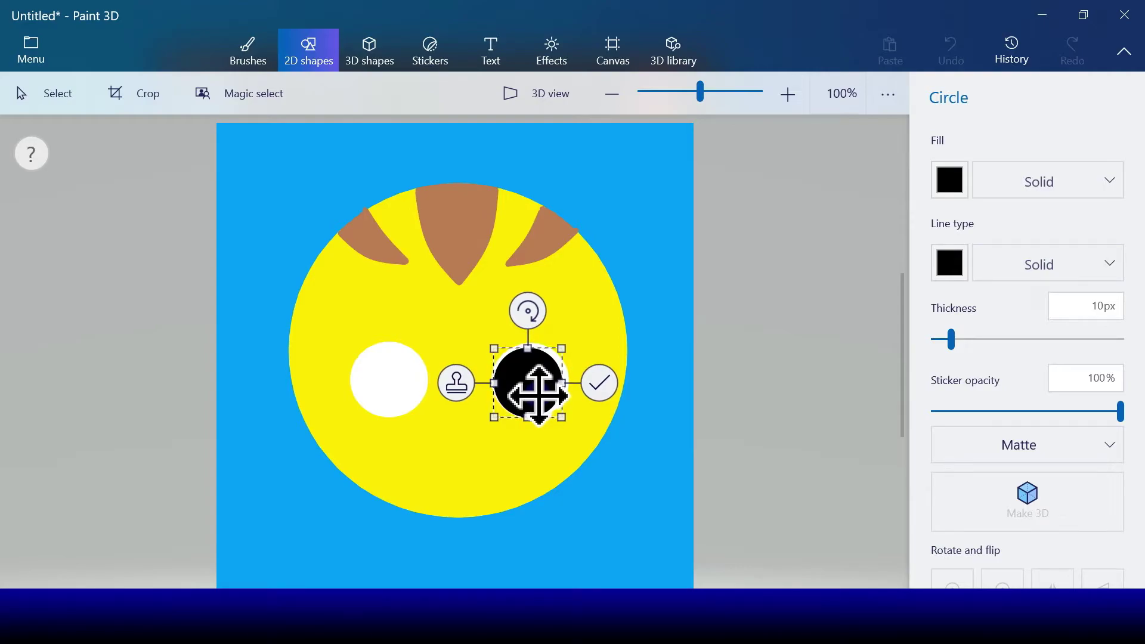
left_click_drag(533, 383, 397, 382)
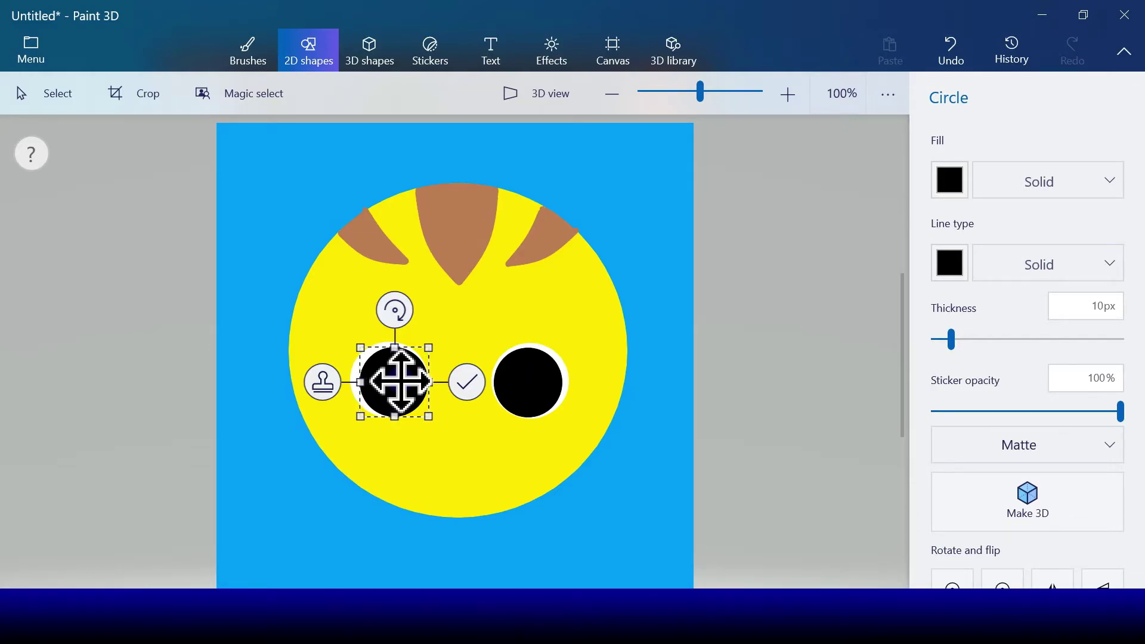
- Shrink a stamped copy of the left pupil into a small highlight circle with white fill and white outline
left_click(323, 381)
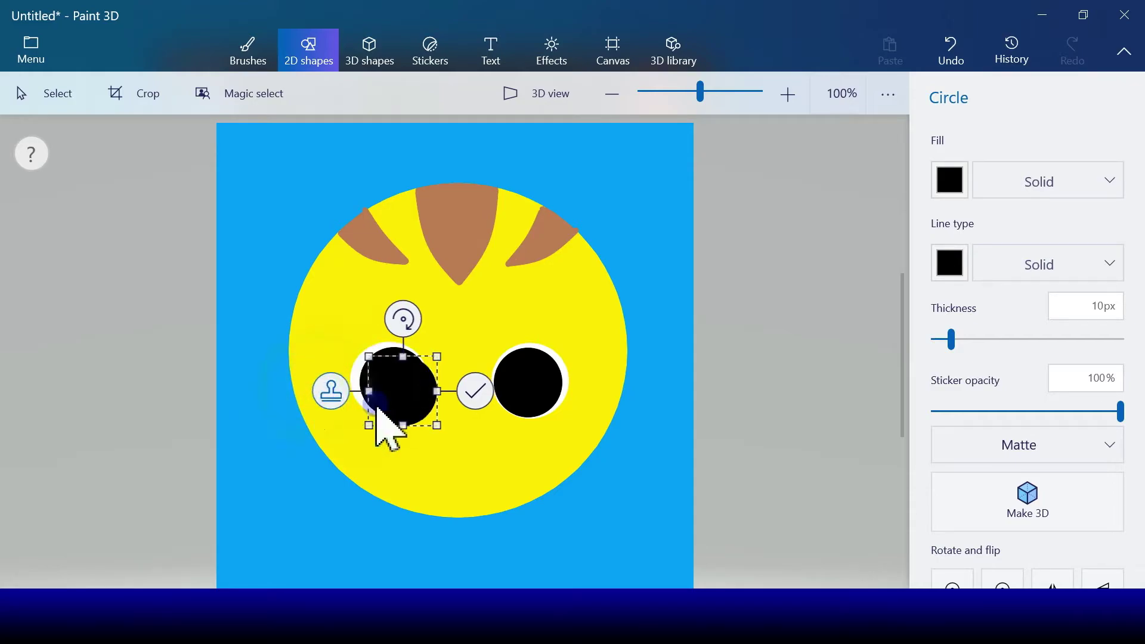
left_click_drag(442, 432, 410, 402)
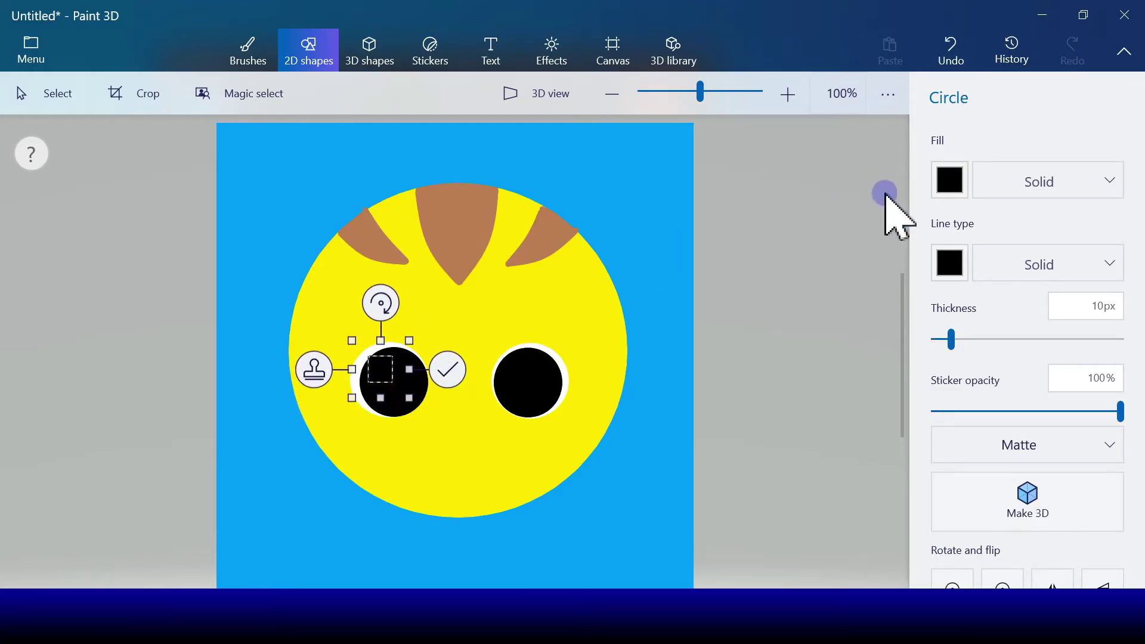
left_click(950, 180)
left_click(872, 250)
left_click(949, 263)
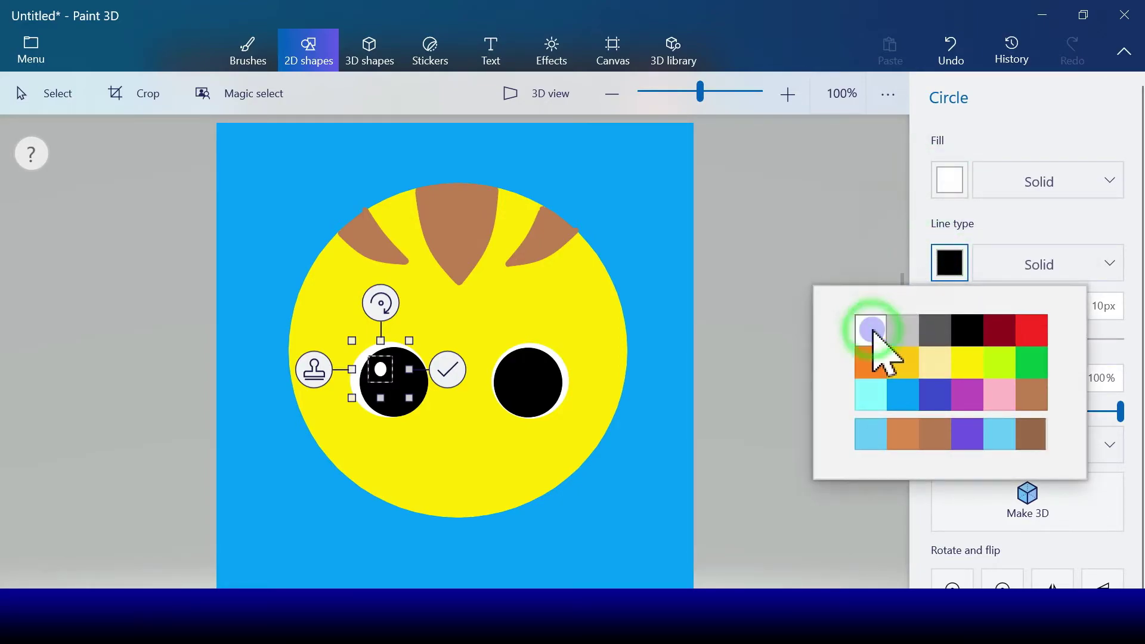
left_click(876, 329)
- Place the small white highlight in the upper right part of both pupils
left_click_drag(412, 397, 542, 367)
left_click(344, 367)
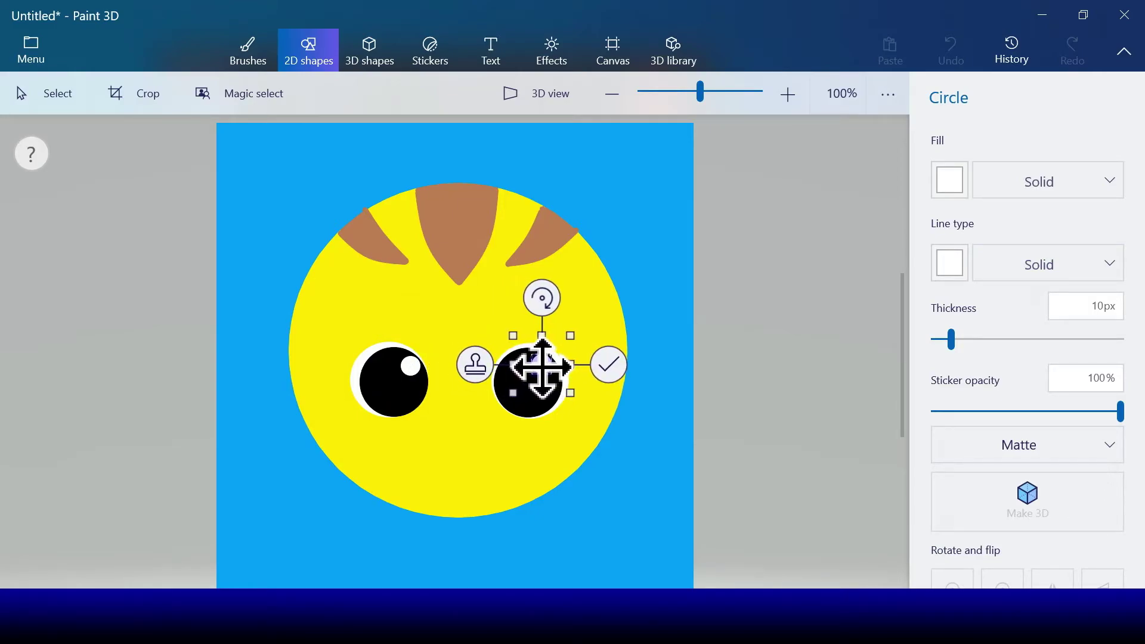
left_click(611, 366)
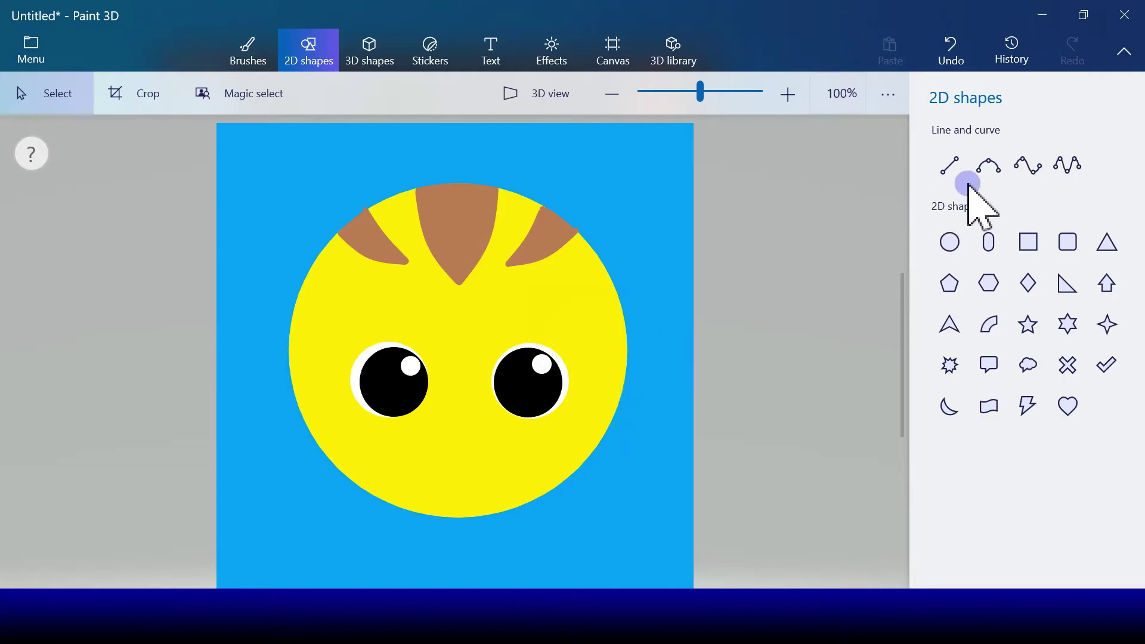
- Draw a short arched brown 3-point curve as the left eyebrow and stamp a matching copy above the right eye
left_click(984, 168)
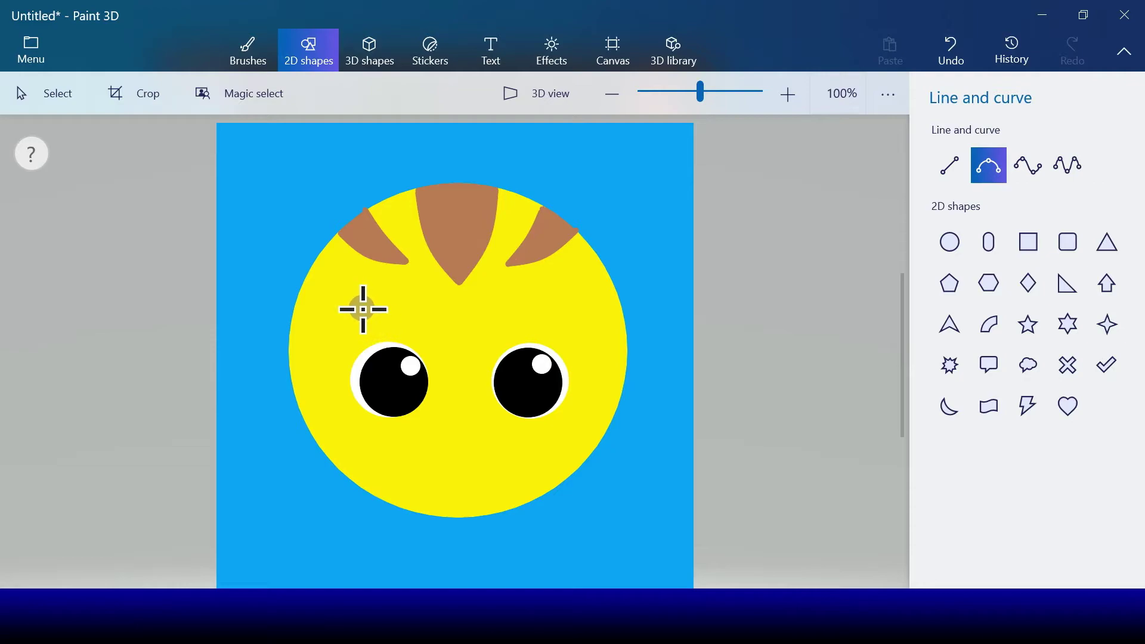
left_click_drag(358, 310, 405, 309)
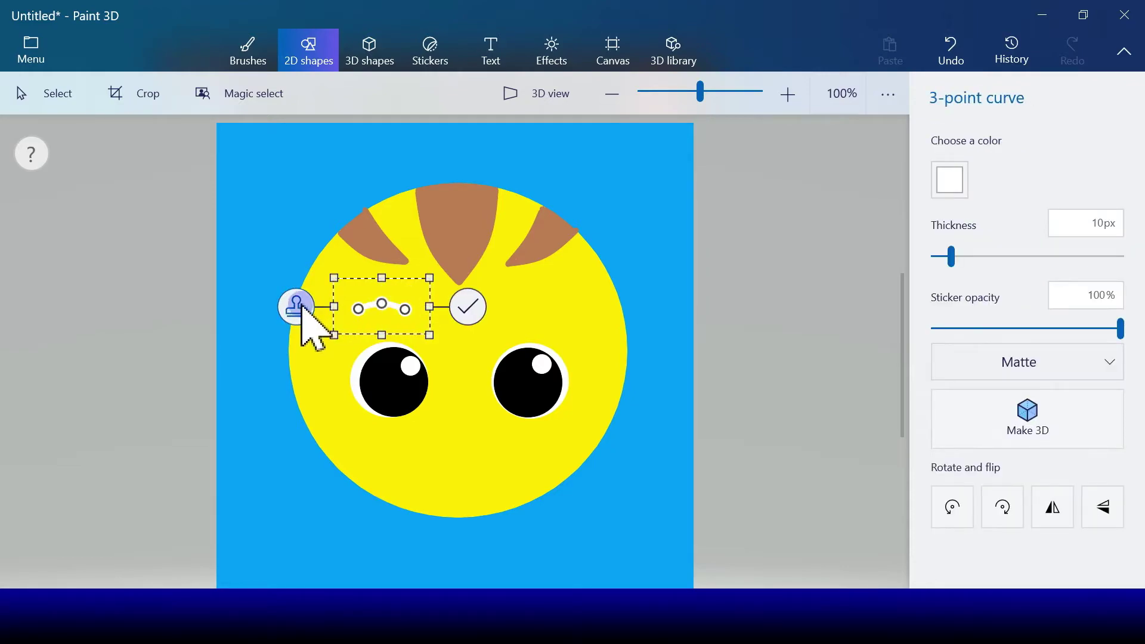
left_click(958, 192)
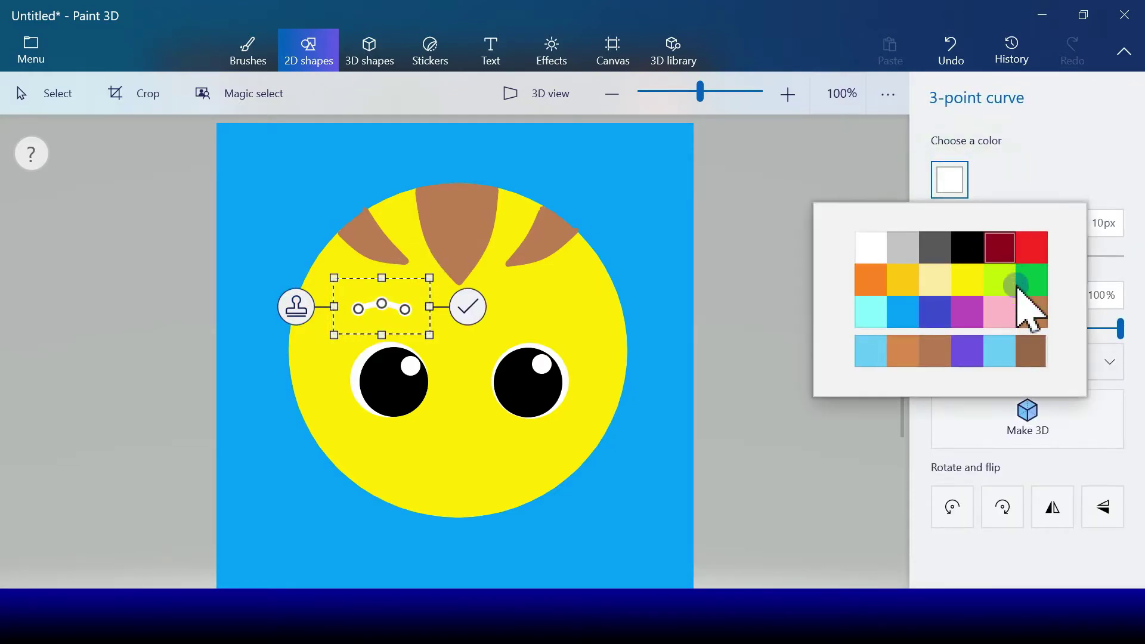
left_click(1030, 345)
left_click_drag(372, 315, 528, 322)
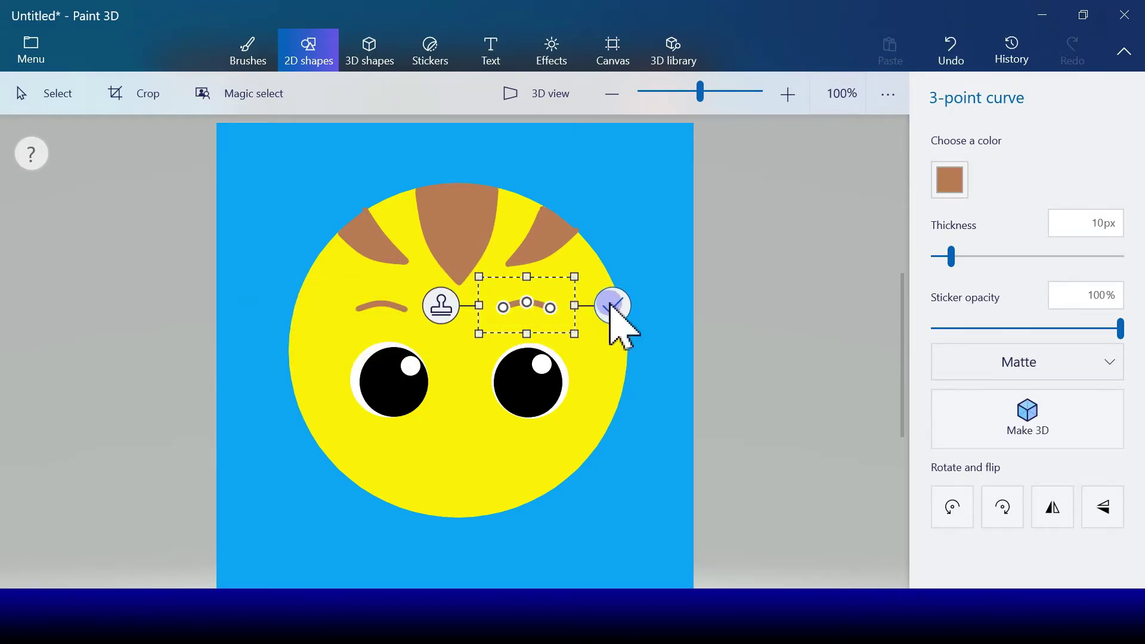
left_click_drag(516, 321, 524, 322)
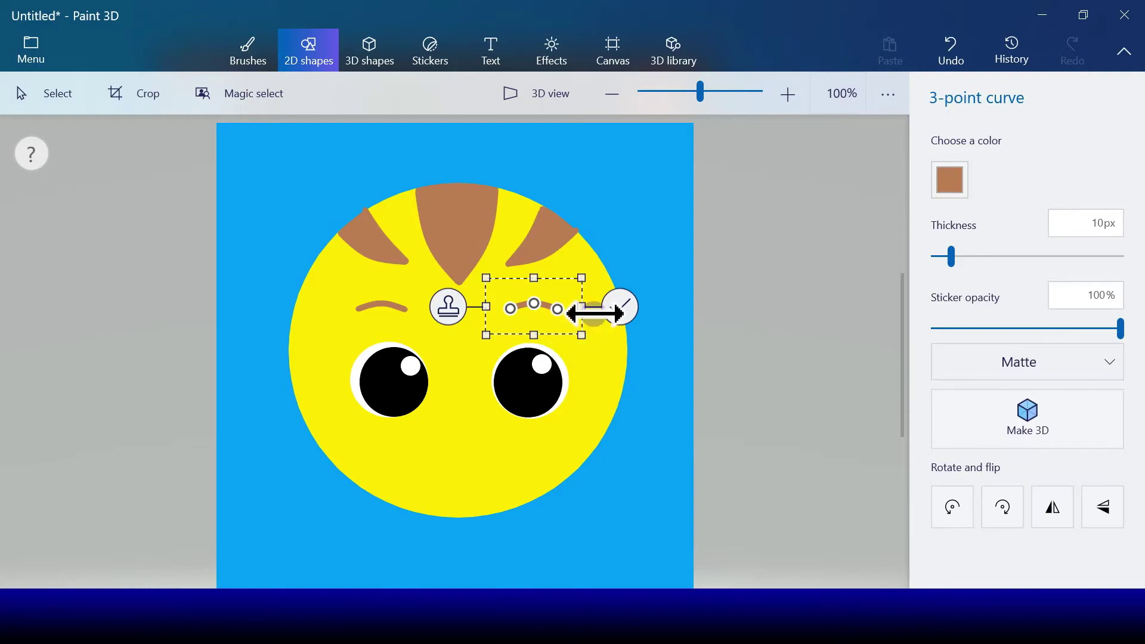
left_click(620, 307)
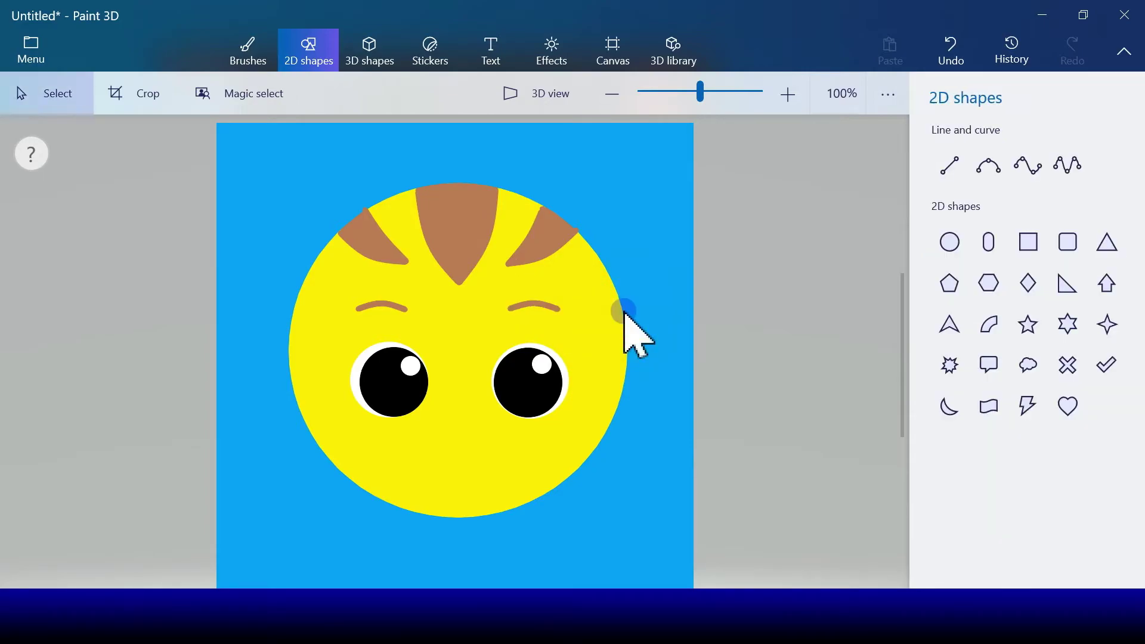
left_click(987, 173)
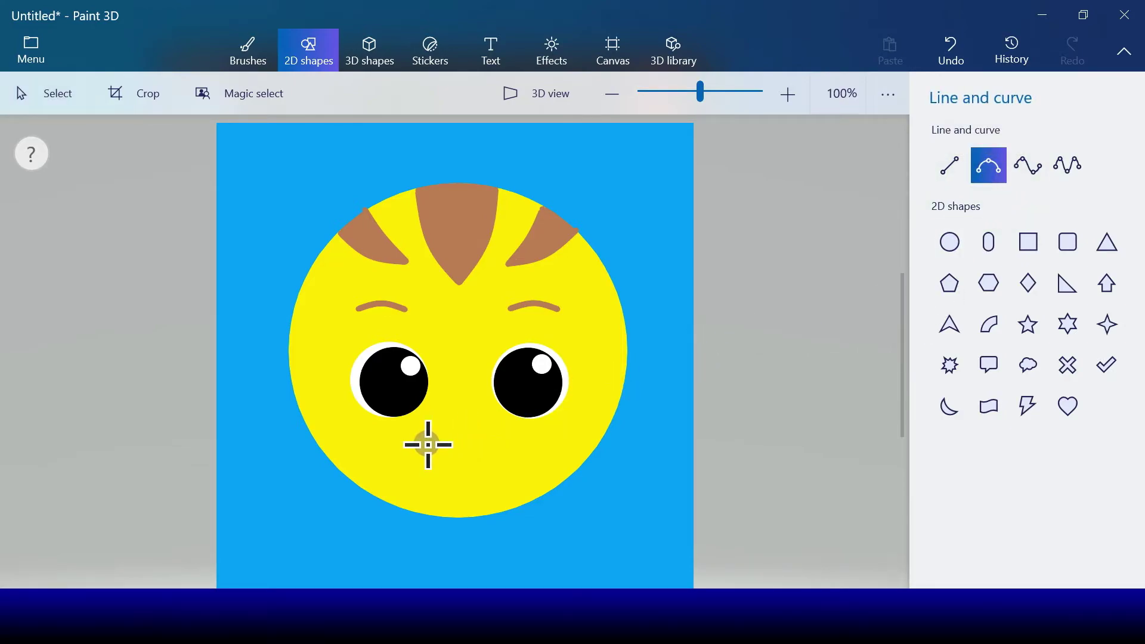
mouse_move(427, 445)
left_mouse_down()
mouse_move(504, 450)
mouse_move(456, 431)
left_mouse_up()
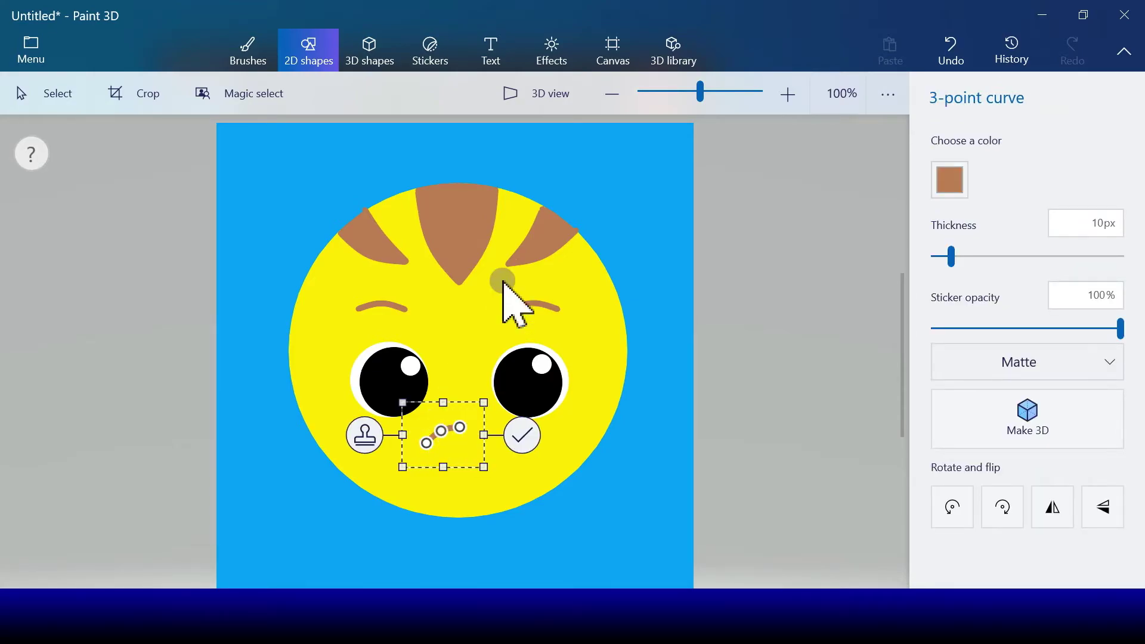
left_click(780, 194)
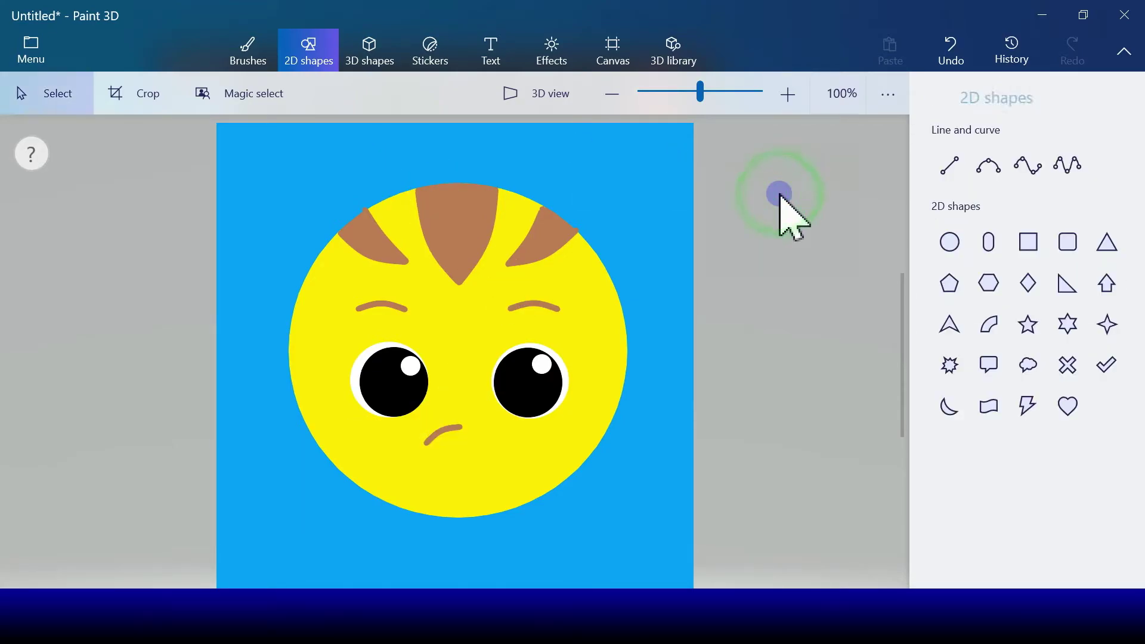
left_click(967, 63)
- Draw an orange 5-point curve as the upper mouth, centred below the eyes, with its middle point raised to a peak
left_click(1068, 166)
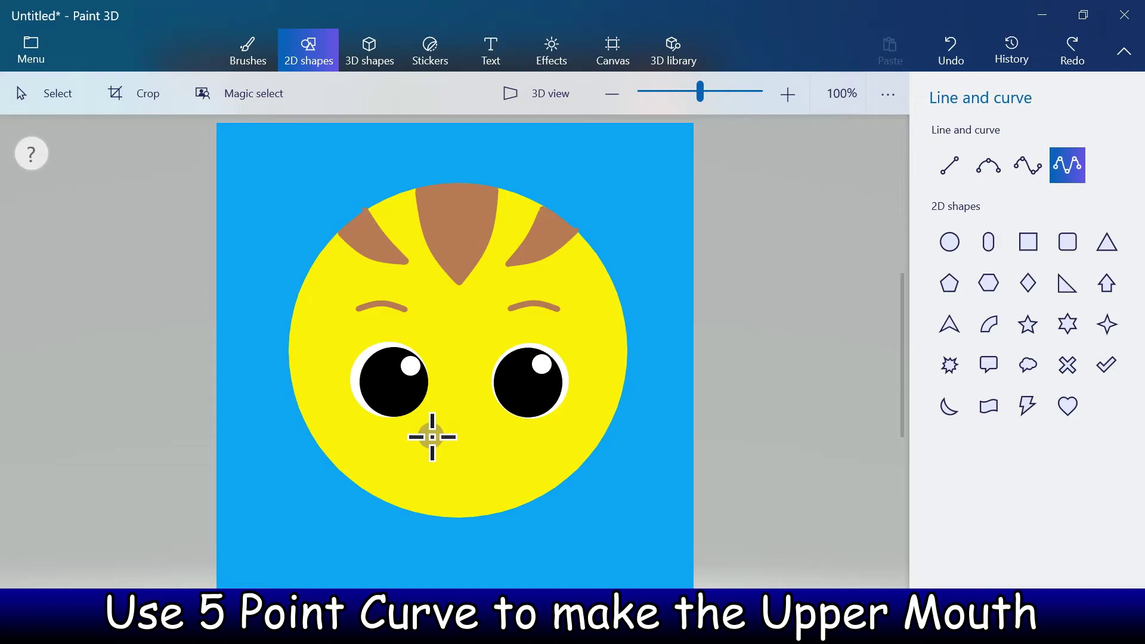
left_click_drag(433, 438, 480, 437)
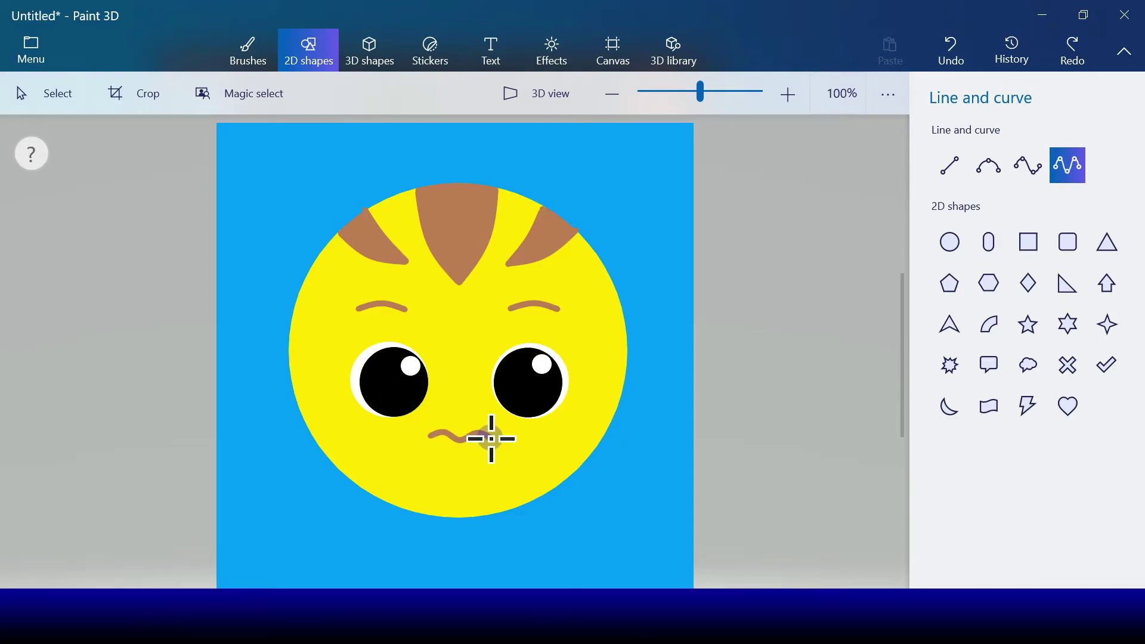
left_click_drag(492, 439, 456, 424)
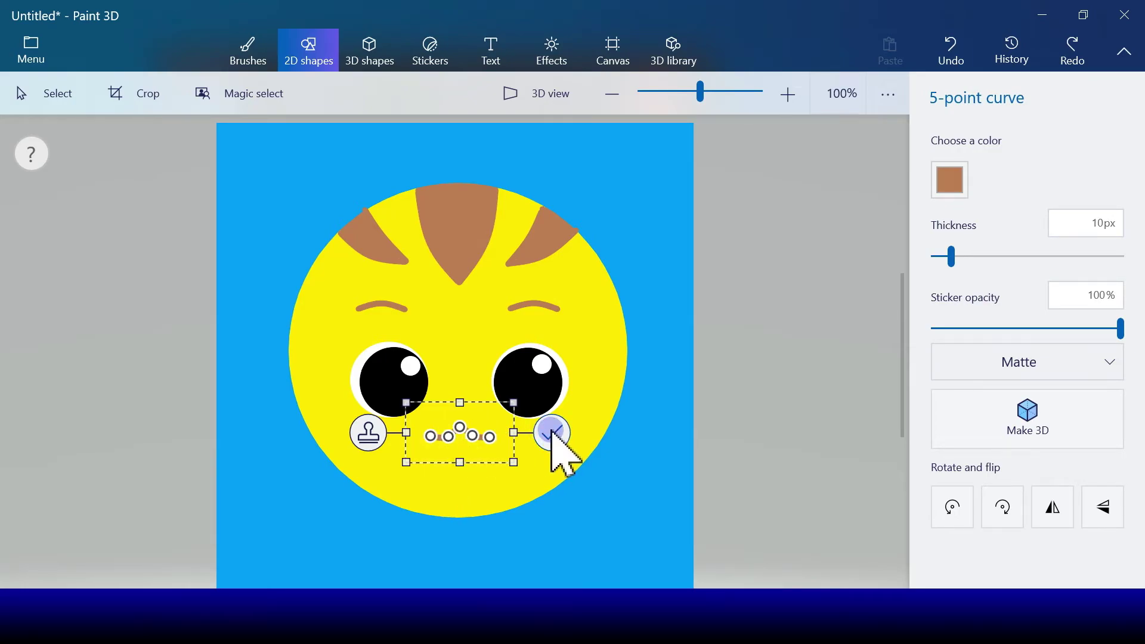
left_click(951, 179)
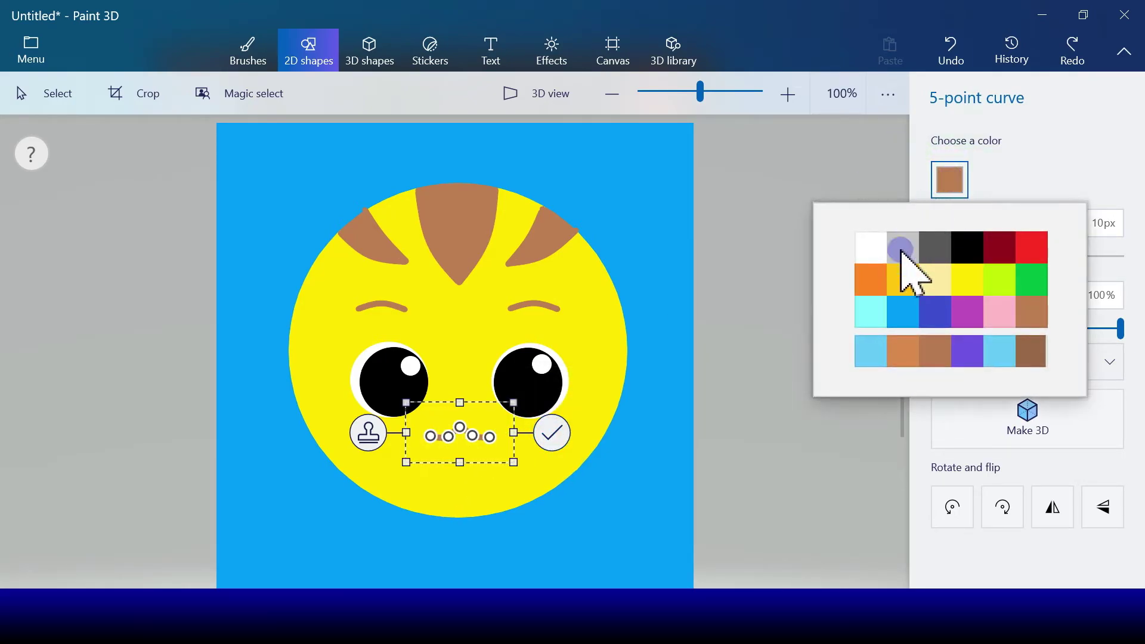
left_click(902, 278)
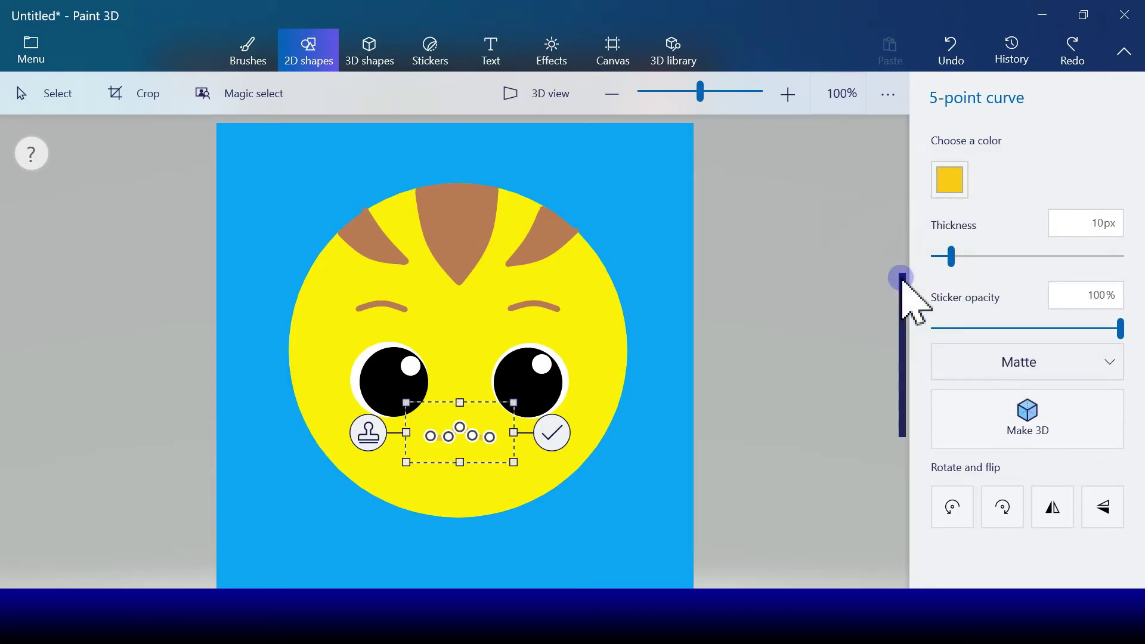
left_click(948, 180)
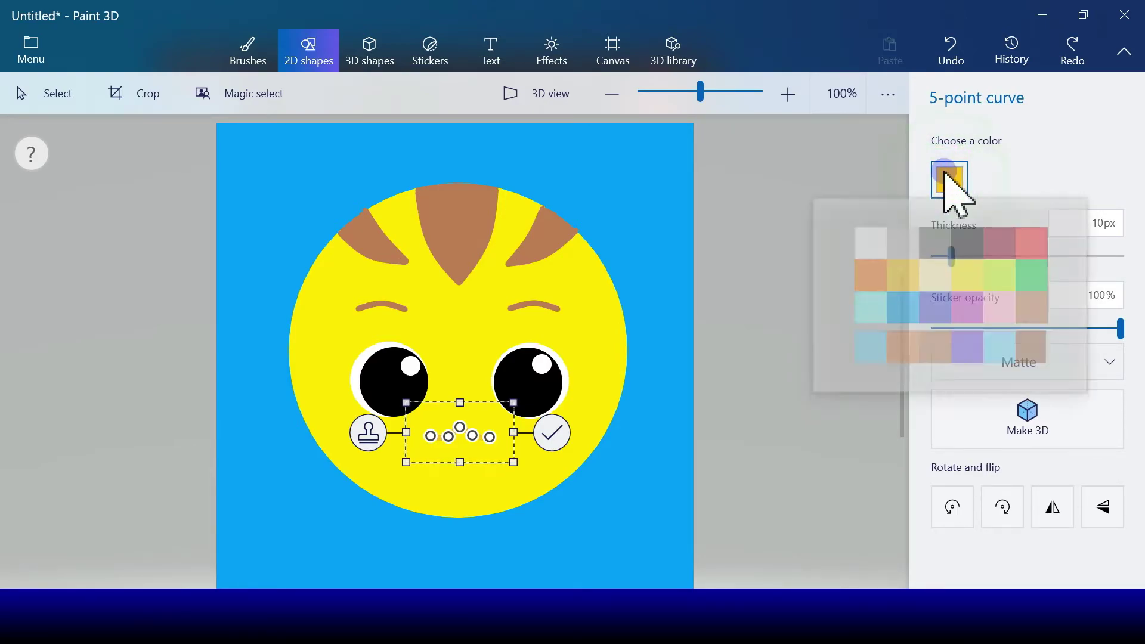
left_click(872, 280)
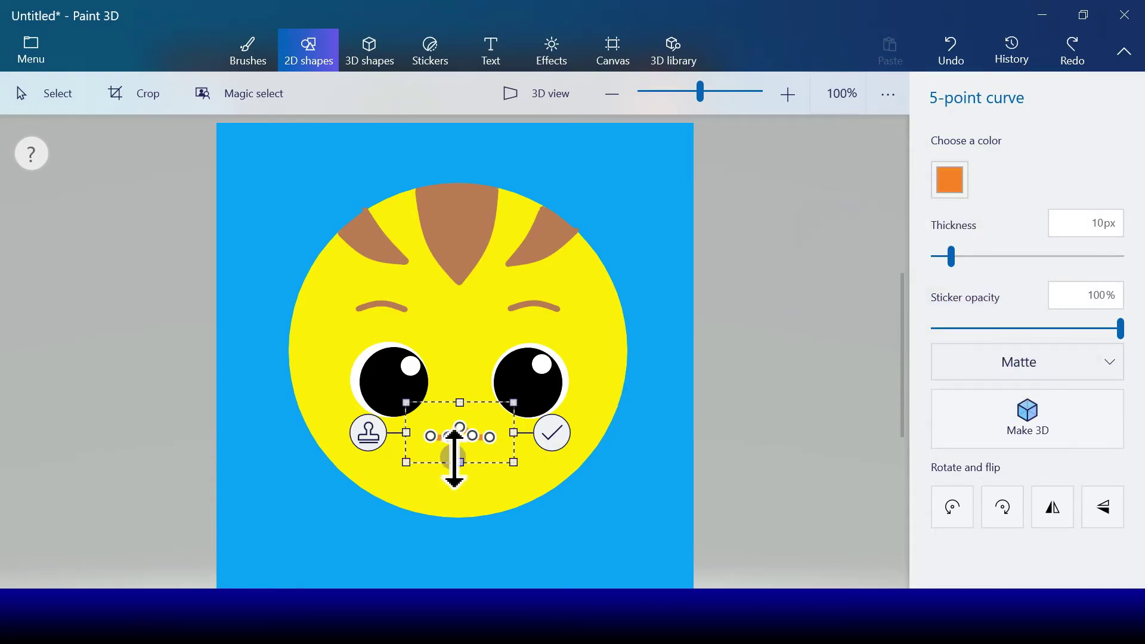
left_click(553, 435)
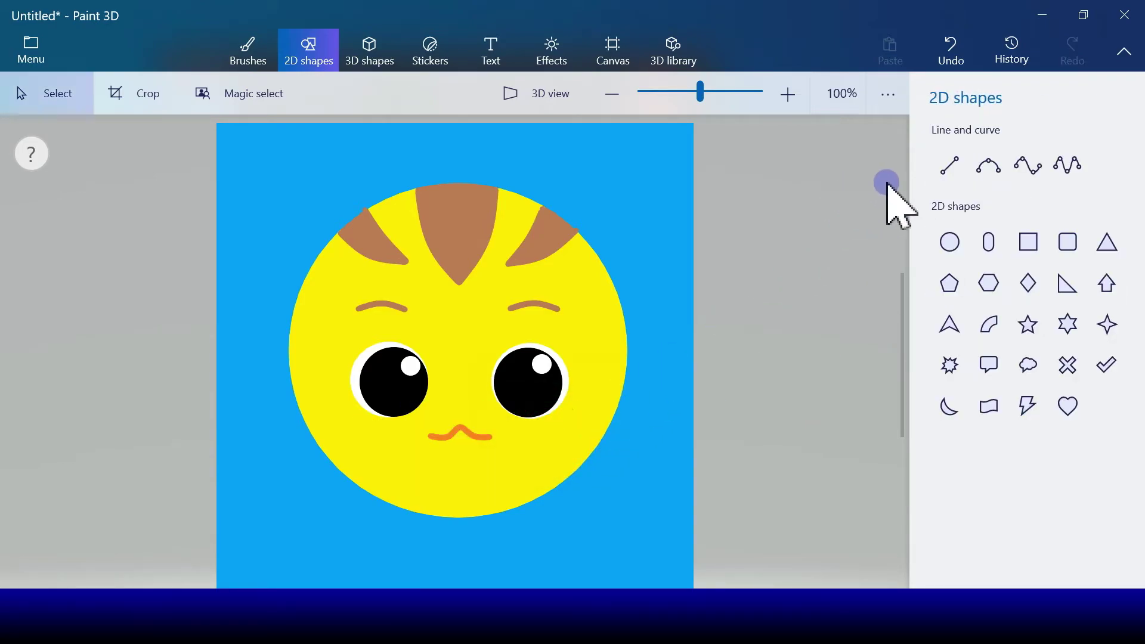
- Draw an orange 3-point curve bowed downward as the lower mouth, joining both ends of the upper mouth, and fill the mouth with orange
left_click(988, 167)
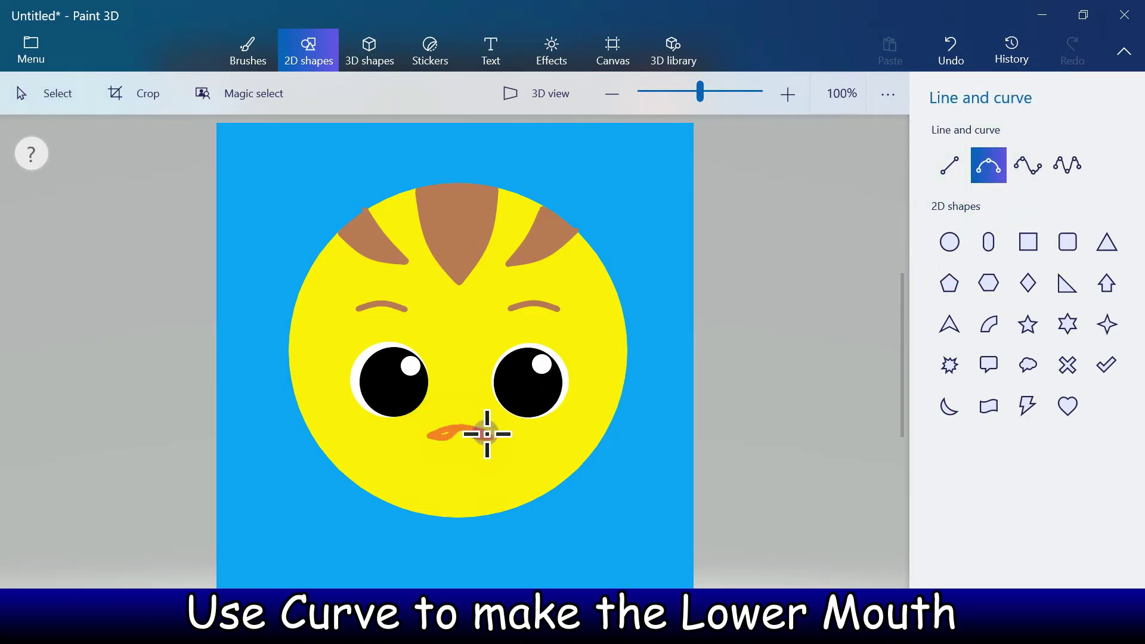
mouse_move(490, 437)
left_mouse_down()
mouse_move(429, 436)
mouse_move(455, 440)
mouse_move(456, 451)
left_mouse_up()
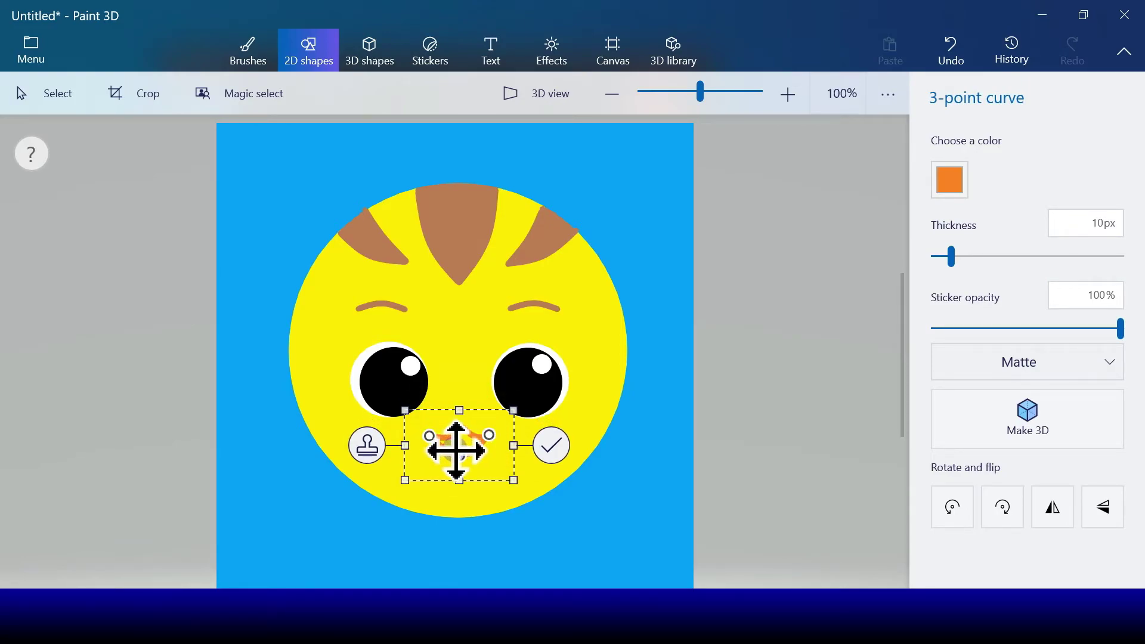
left_click(547, 443)
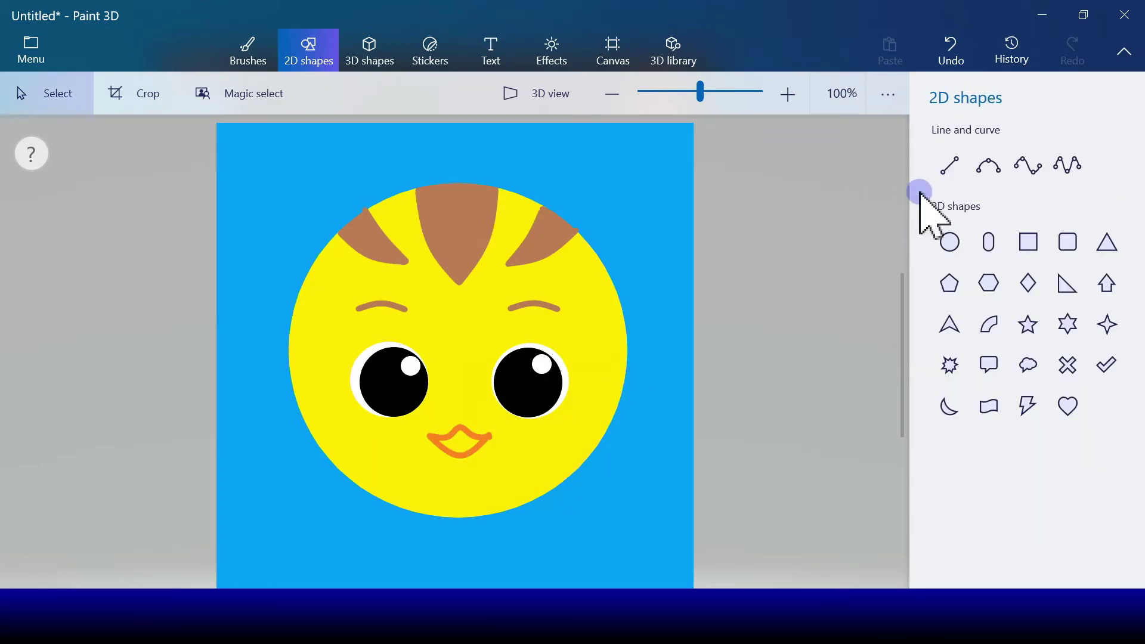
left_click(248, 51)
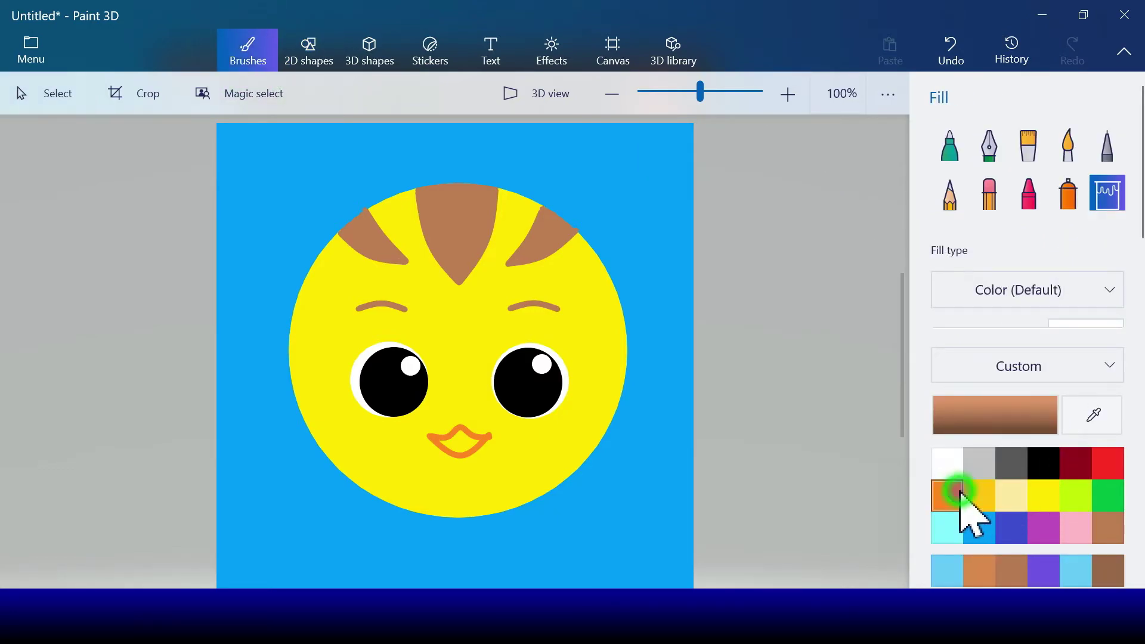
left_click(949, 496)
left_click(465, 439)
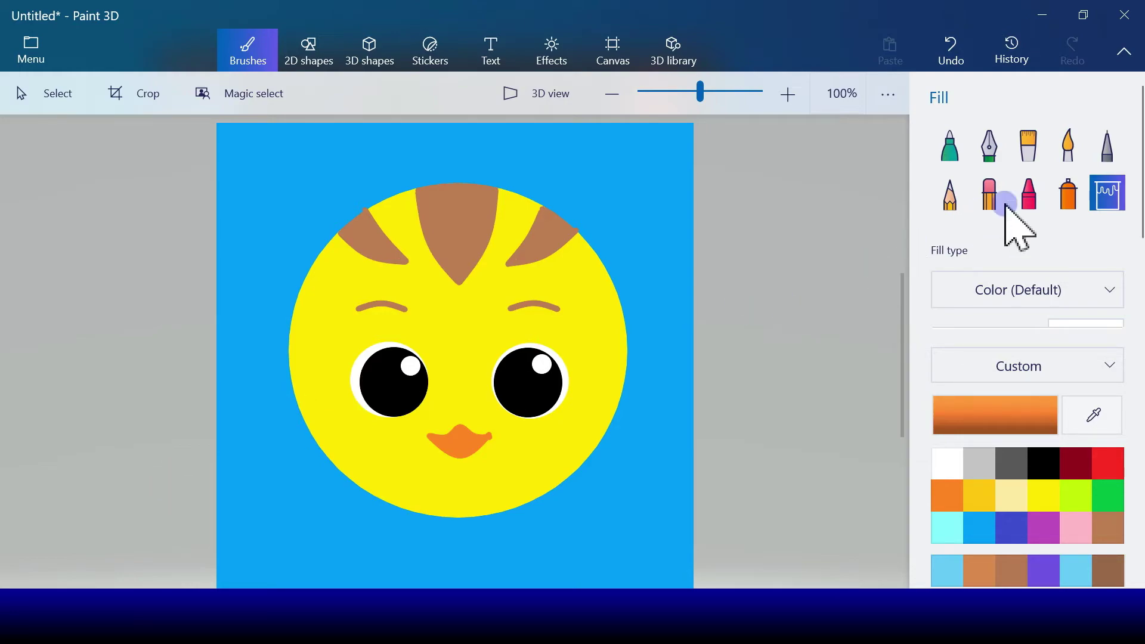
- Outline a scarf below the head with two orange 3-point curves bowed outward, running from the lower sides of the head to a shared bottom point
left_click(302, 53)
left_click(951, 172)
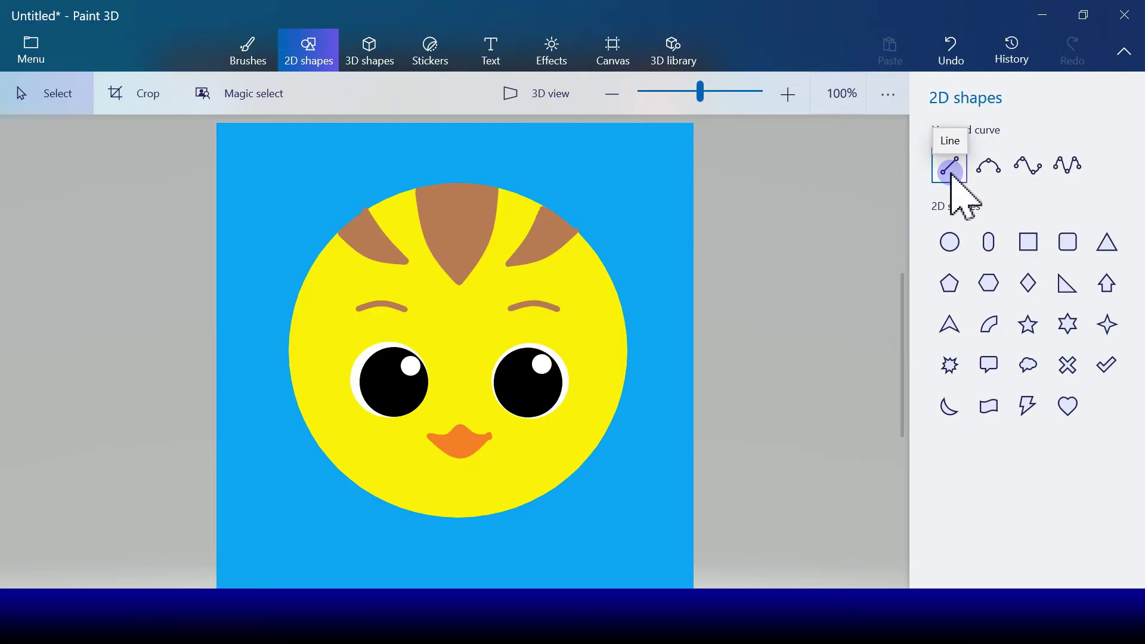
left_click(989, 169)
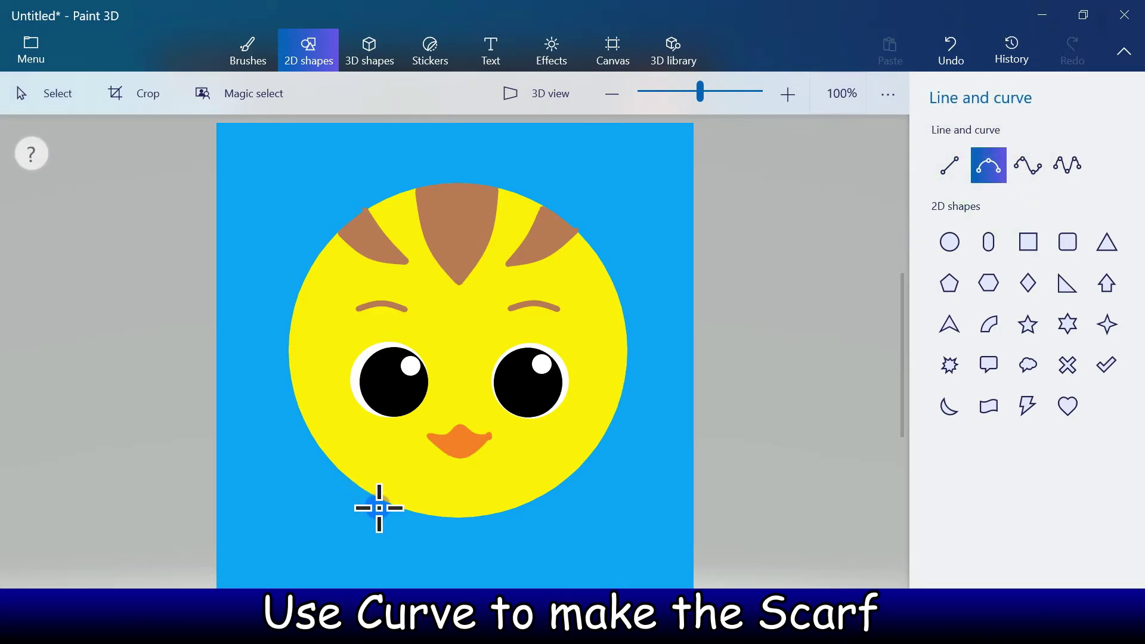
left_click_drag(371, 494, 459, 574)
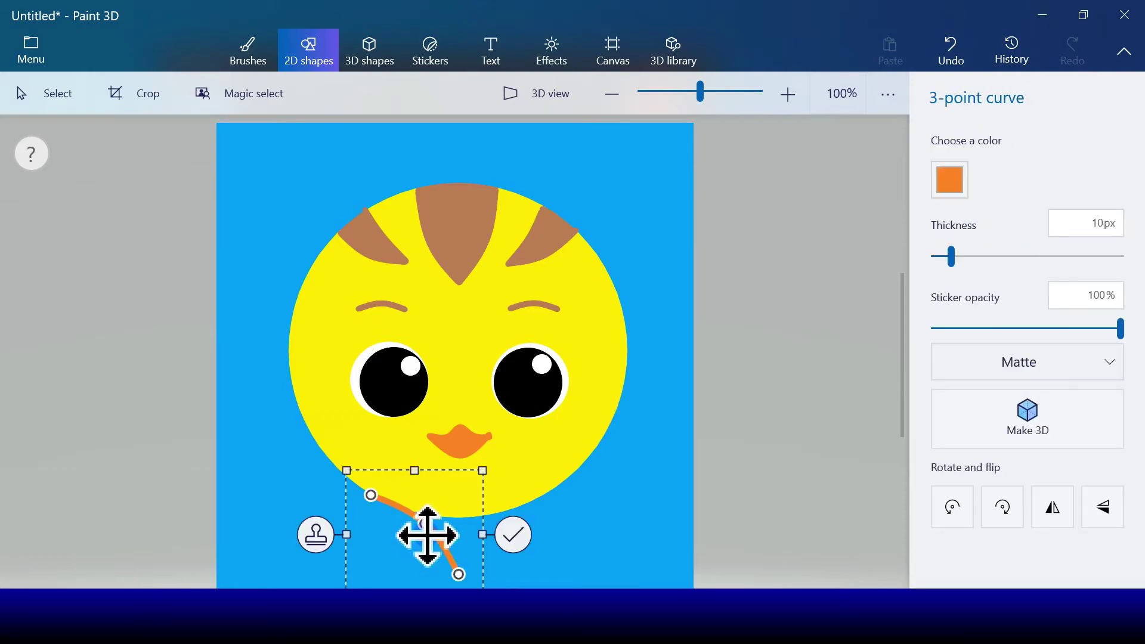
left_click_drag(408, 529, 394, 533)
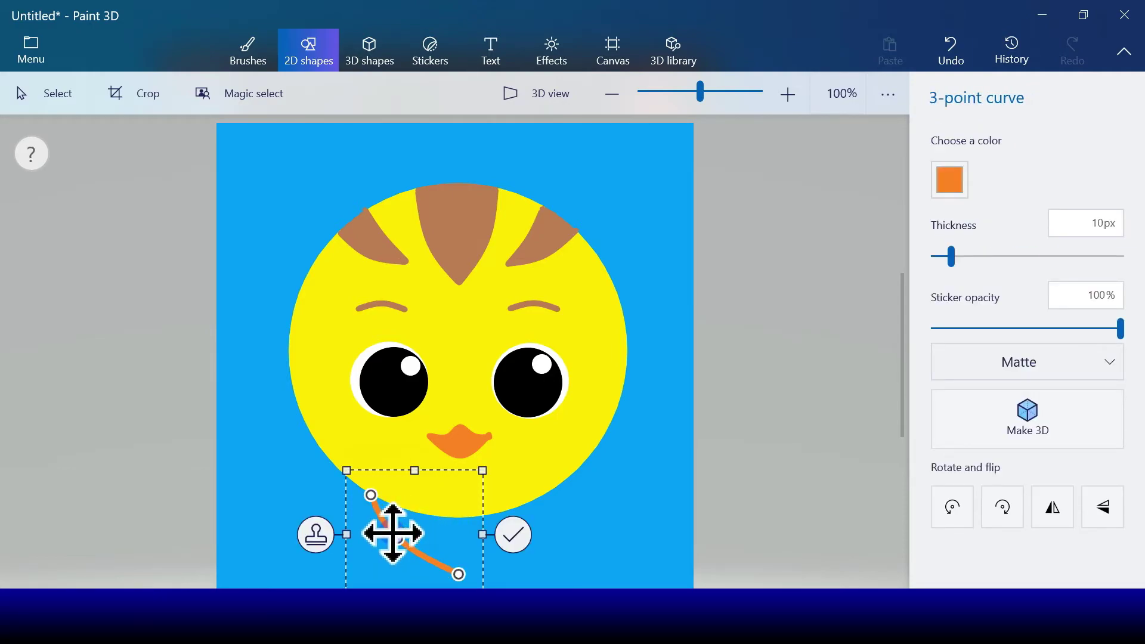
left_click(512, 533)
left_click(990, 165)
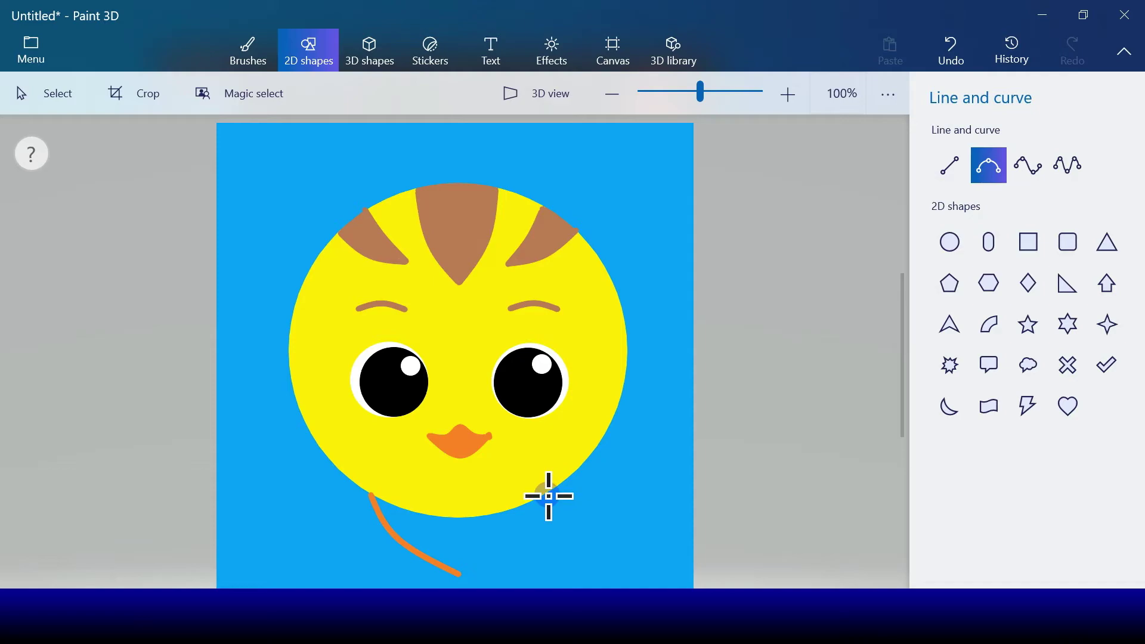
mouse_move(548, 496)
left_mouse_down()
mouse_move(501, 557)
mouse_move(460, 573)
left_mouse_up()
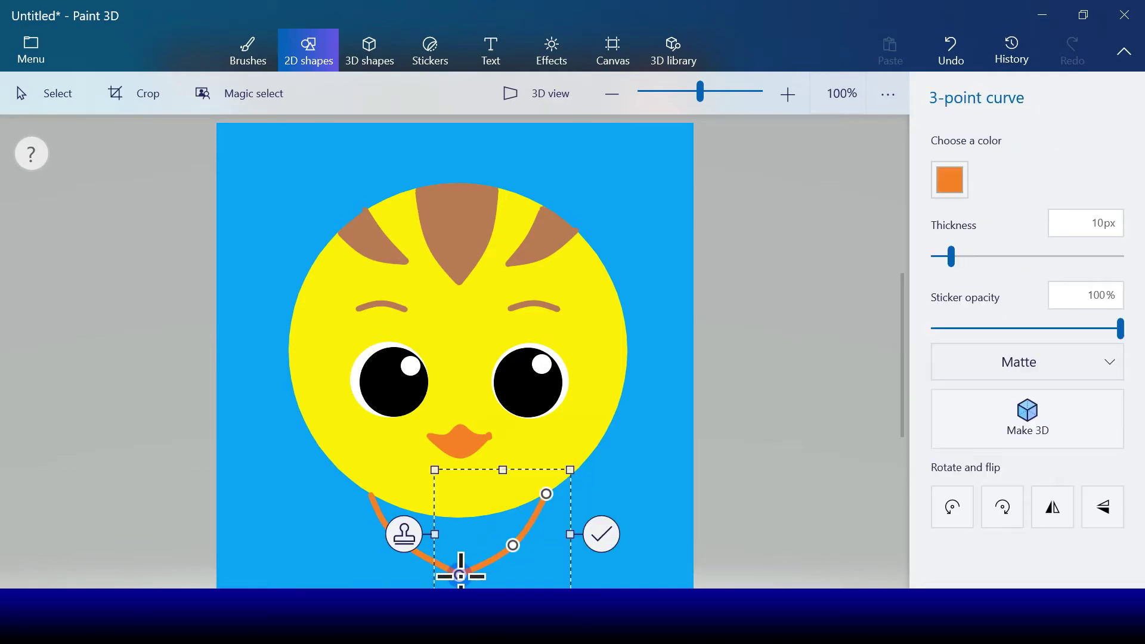
left_click(601, 536)
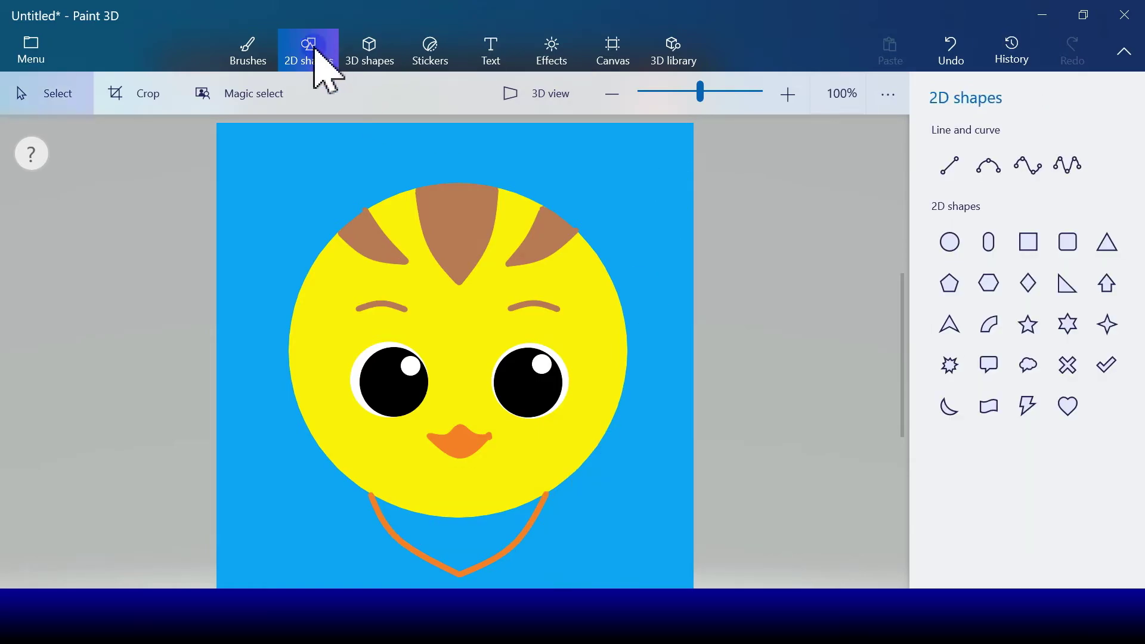
- Fill the scarf and its orange outline with red
left_click(268, 47)
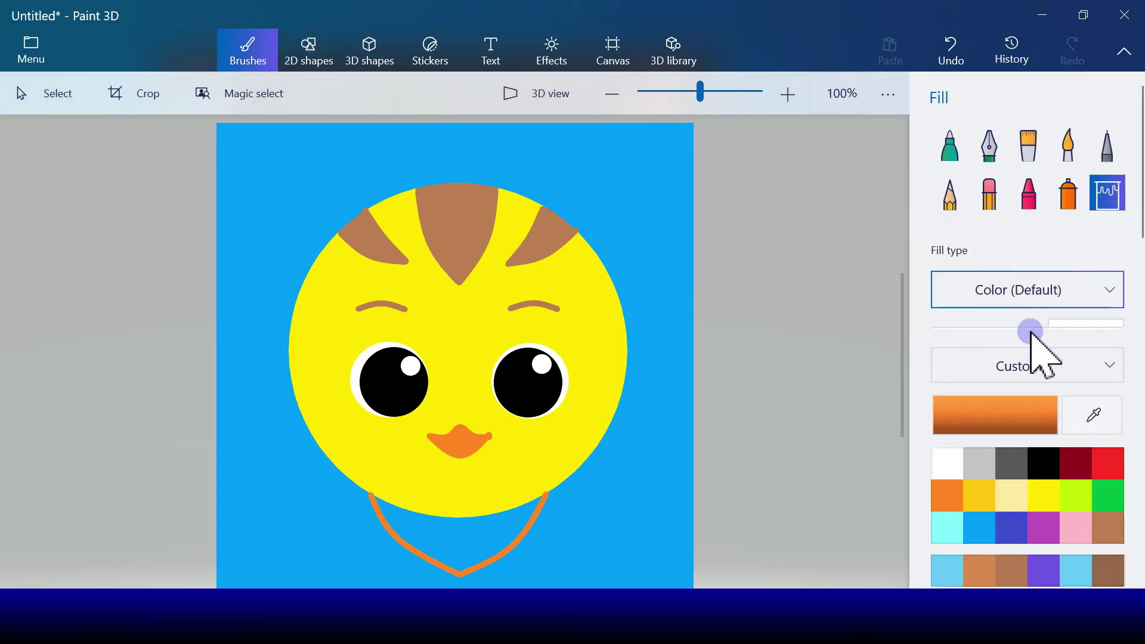
left_click(1109, 464)
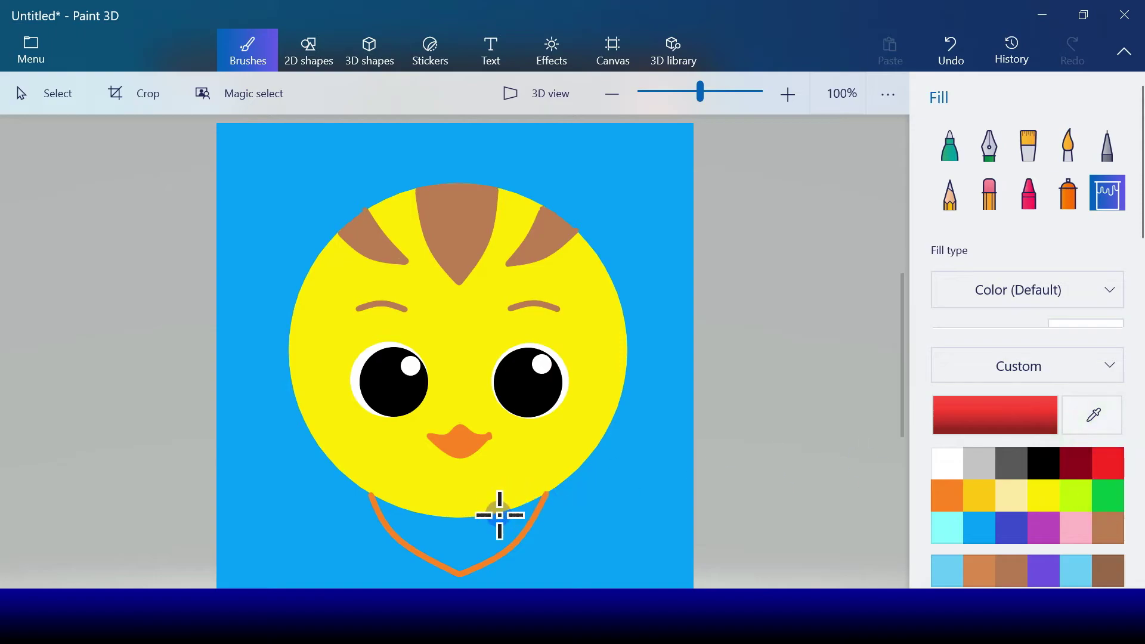
left_click(523, 536)
left_click(484, 543)
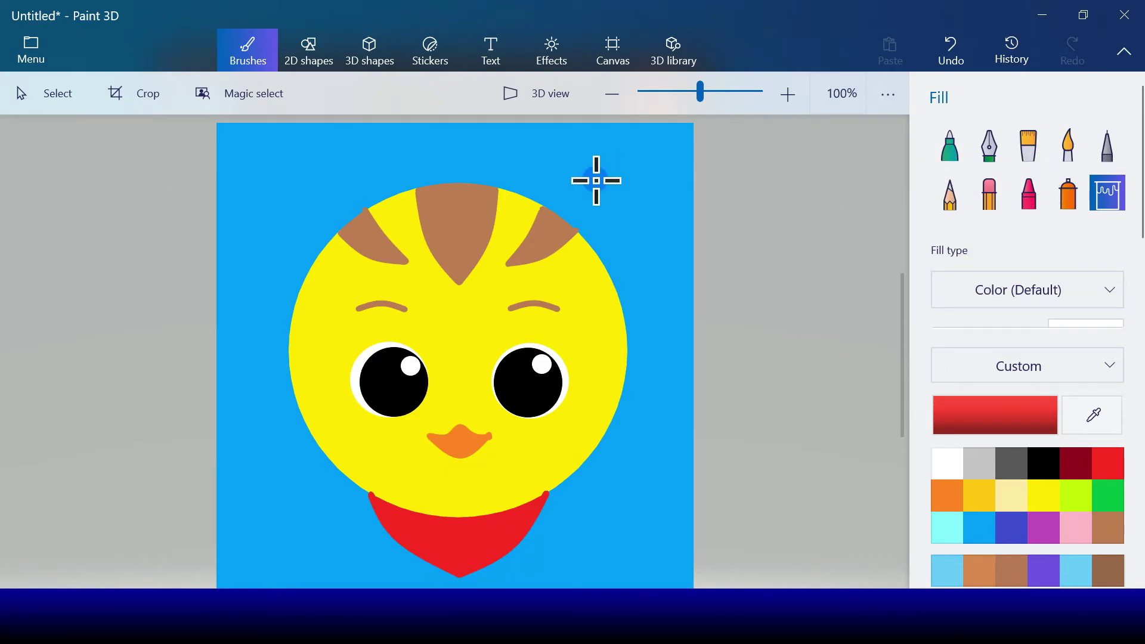
- Draw a white 5px diagonal line across the scarf from its upper left corner to its bottom tip
left_click(320, 54)
left_click(949, 167)
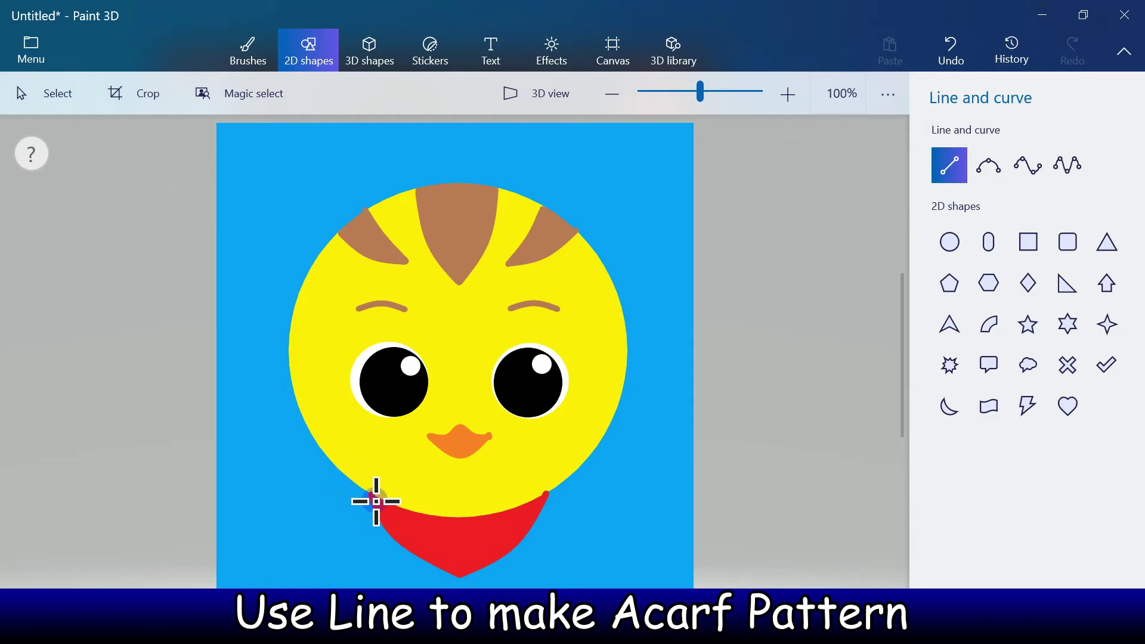
left_click_drag(382, 502, 465, 572)
left_click(958, 184)
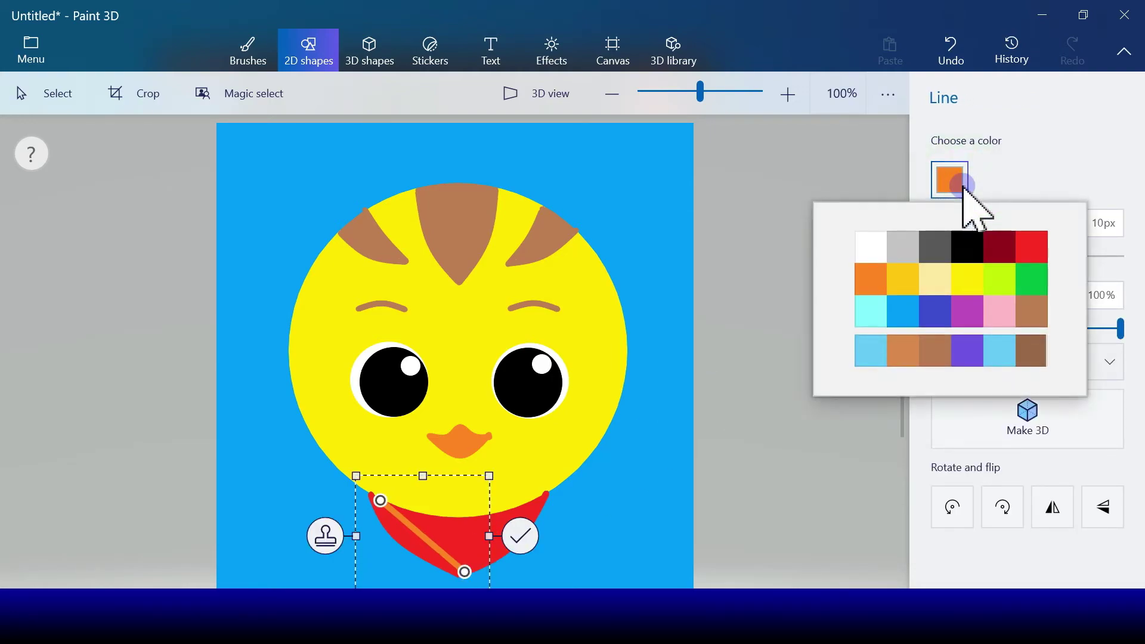
left_click(871, 246)
left_click_drag(950, 257, 941, 258)
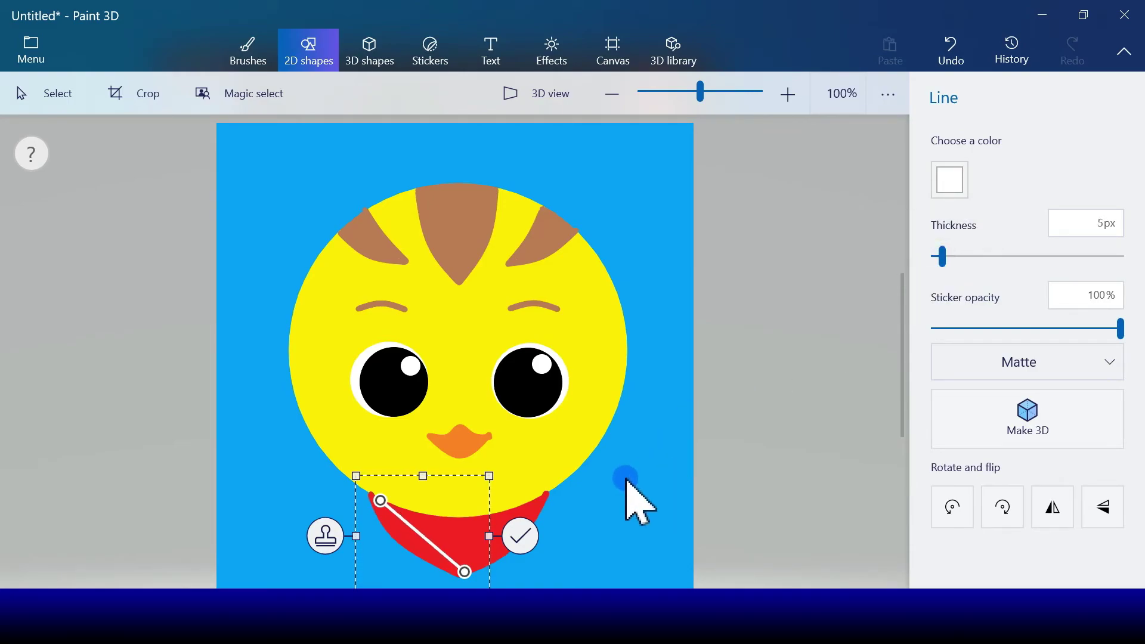
left_click(520, 536)
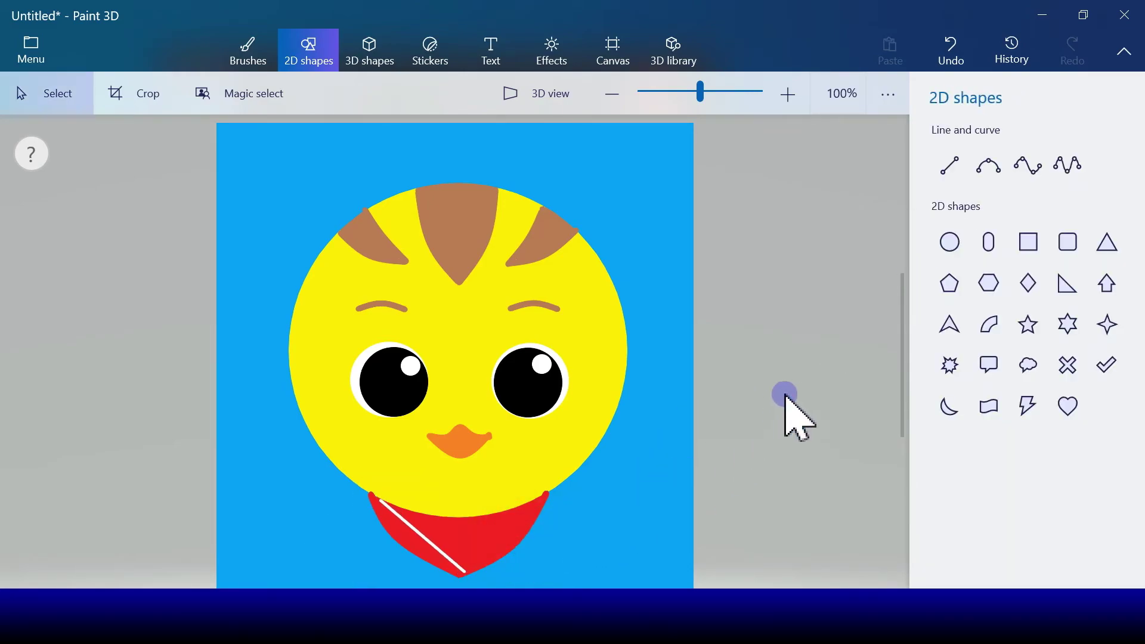
- Add two more white lines to the right of the first scarf stripe, parallel to it and ending on the scarf's lower right edge
left_click(950, 166)
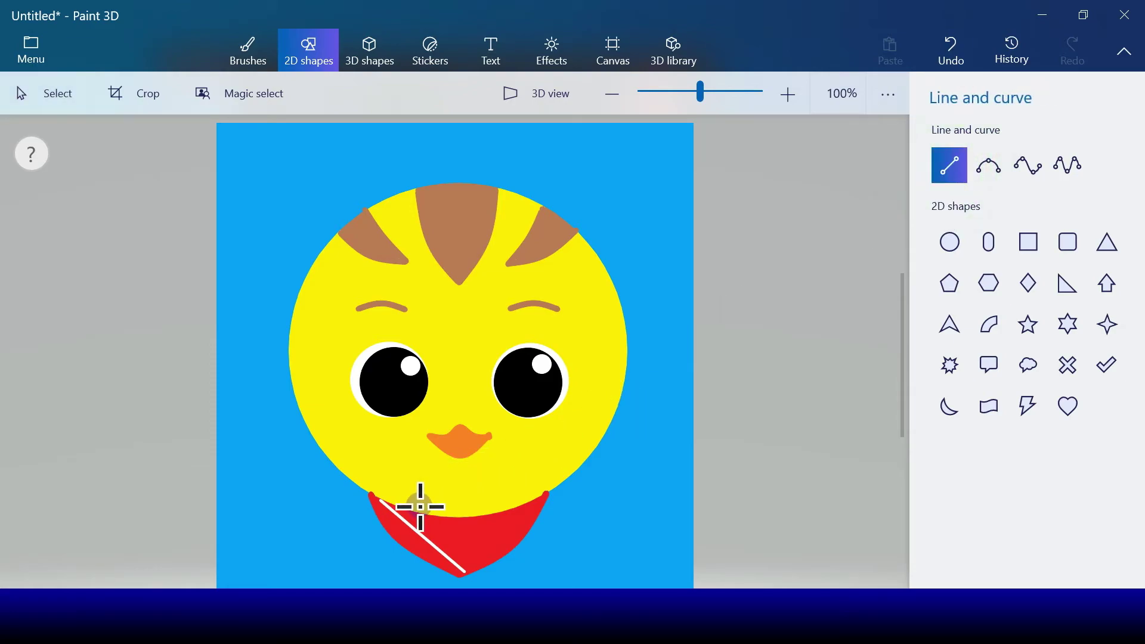
mouse_move(414, 513)
left_mouse_down()
mouse_move(466, 542)
mouse_move(481, 568)
left_mouse_up()
left_click(538, 541)
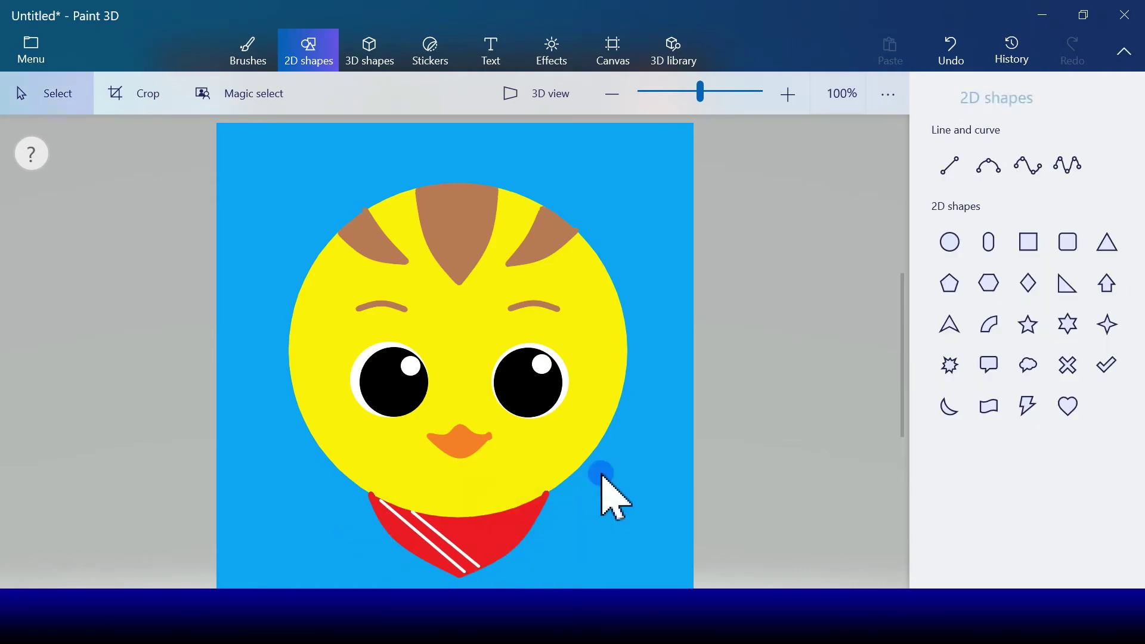
left_click(949, 167)
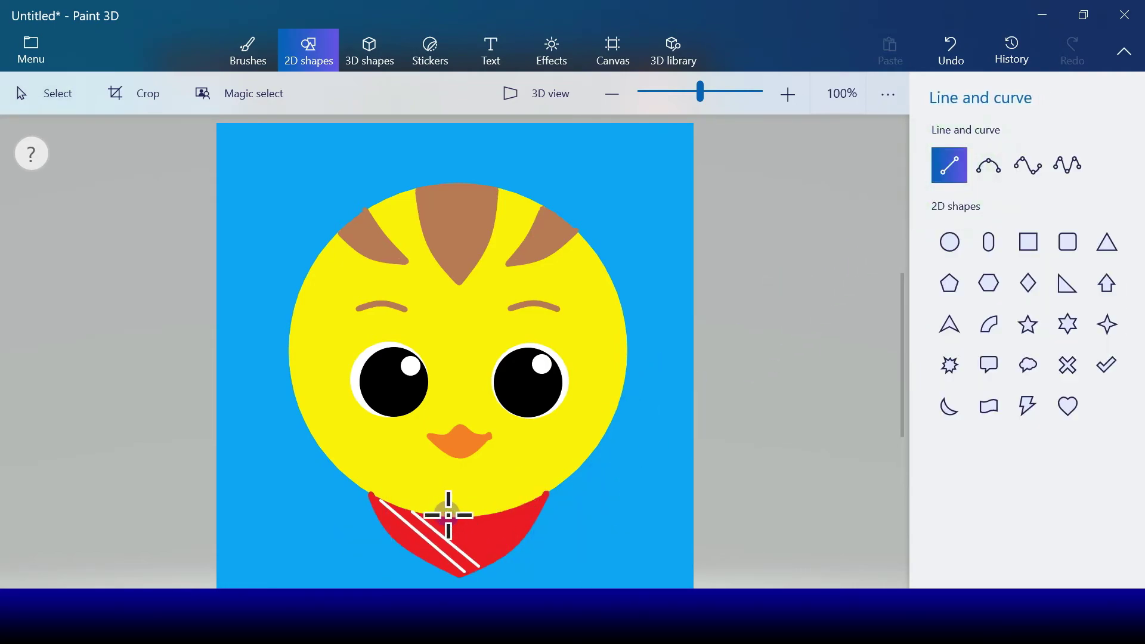
left_click_drag(440, 517, 494, 560)
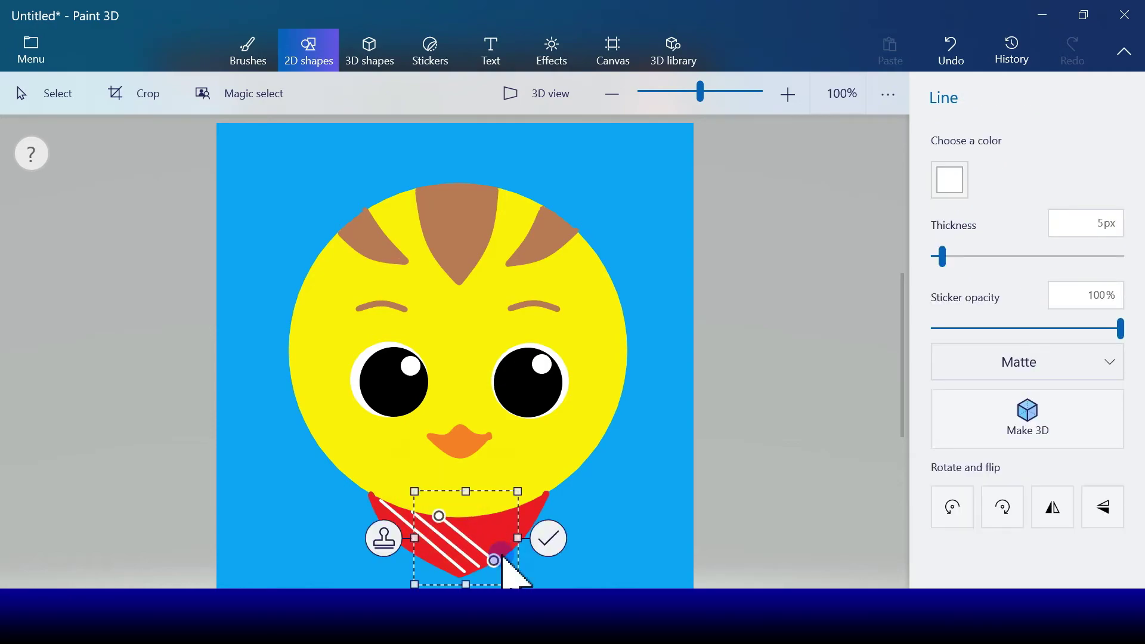
left_click(549, 540)
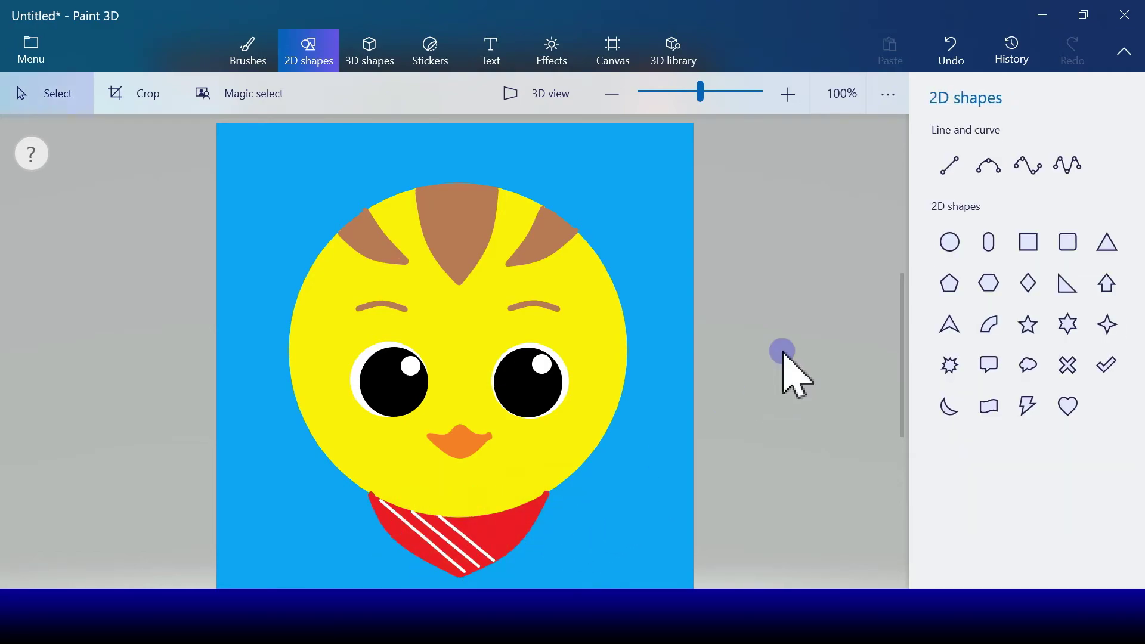
- Continue the diagonal stripes with three progressively shorter white lines, filling the scarf up to its upper right corner
left_click(965, 164)
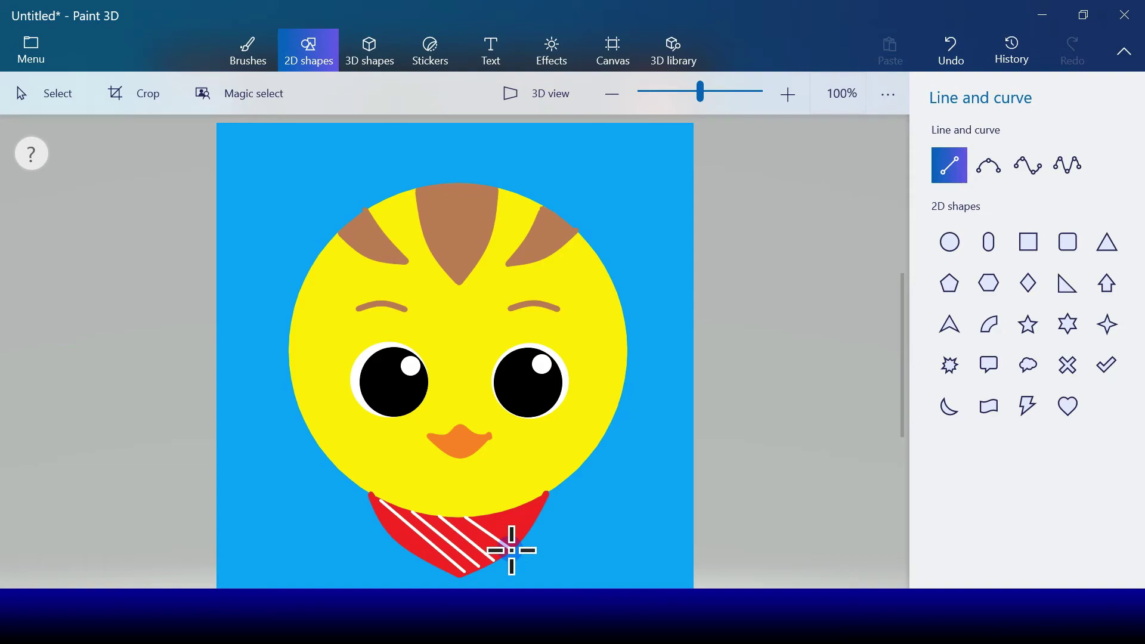
left_click_drag(466, 516, 511, 549)
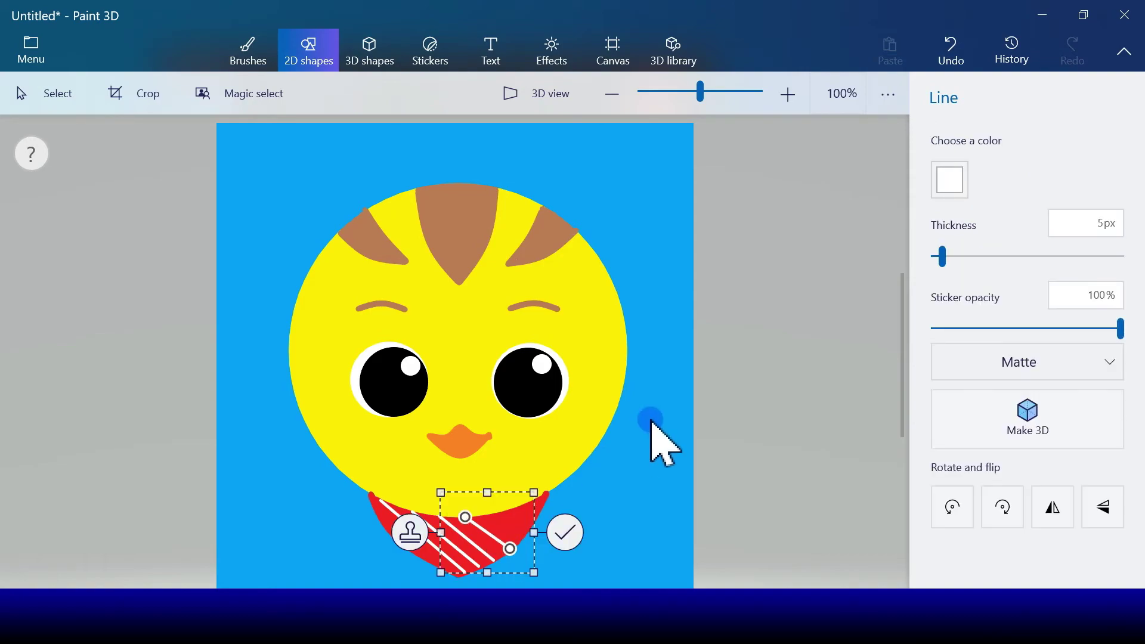
left_click(638, 486)
left_click(950, 163)
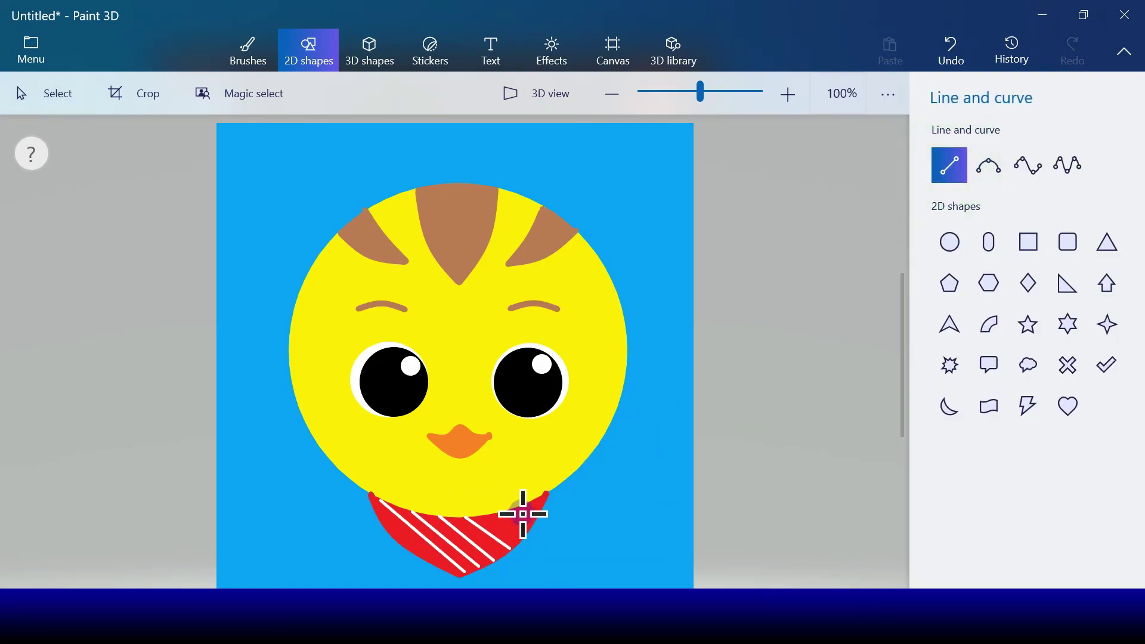
left_click_drag(490, 517, 523, 536)
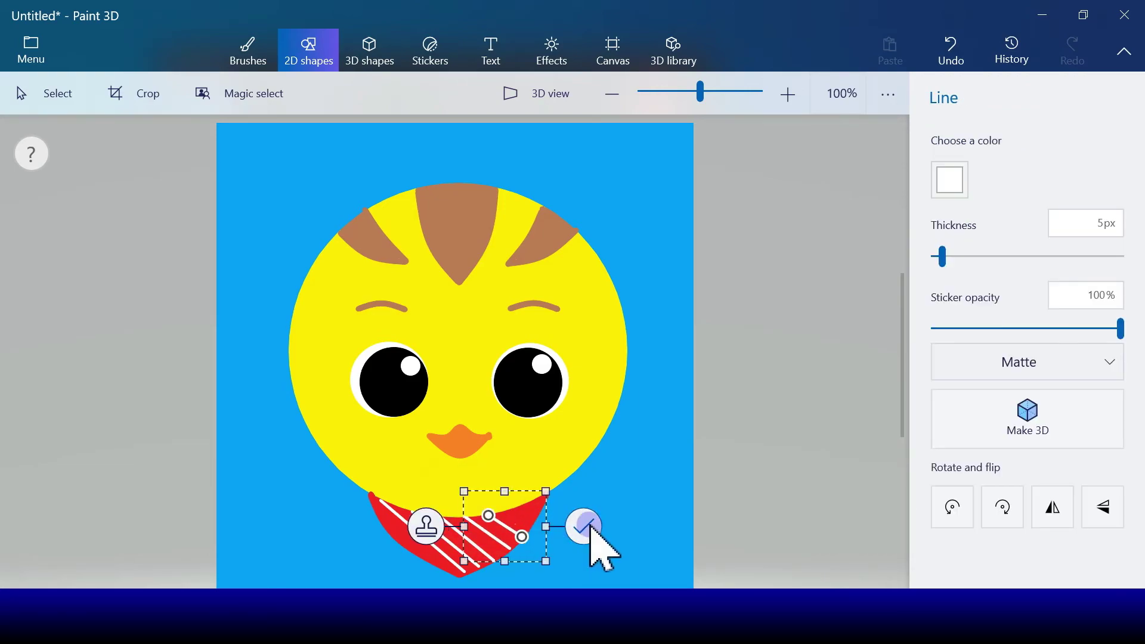
left_click(633, 495)
left_click(948, 167)
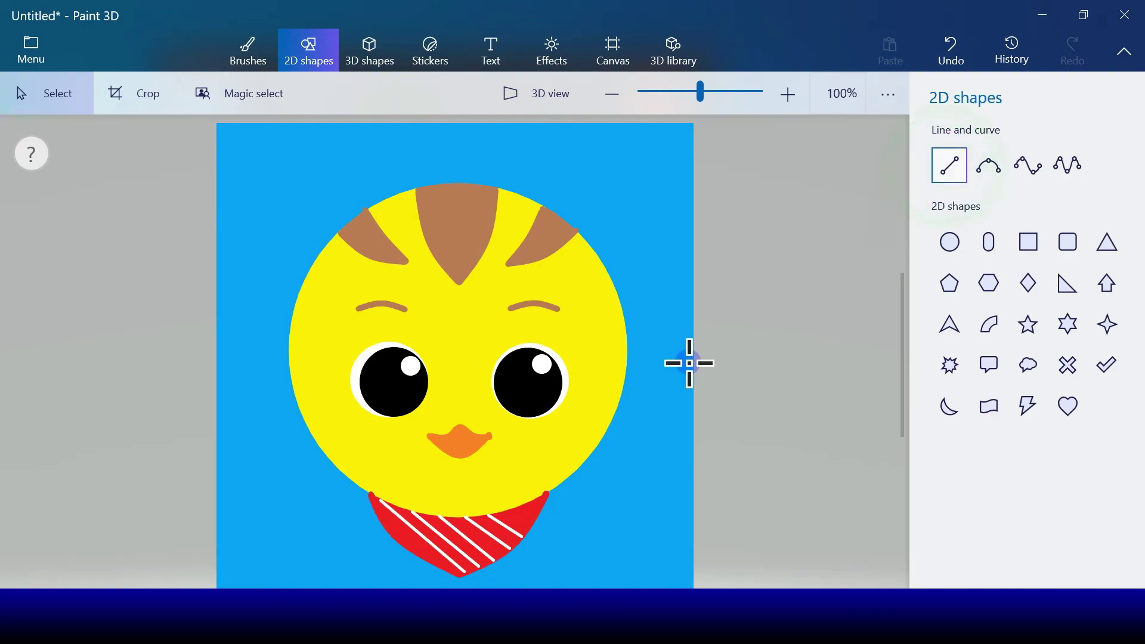
left_click_drag(512, 511, 536, 523)
left_click(638, 508)
- Start crosshatching the scarf with white lines from its upper right edge down to the lower left edge near the tip, crossing the existing stripes
left_click(941, 175)
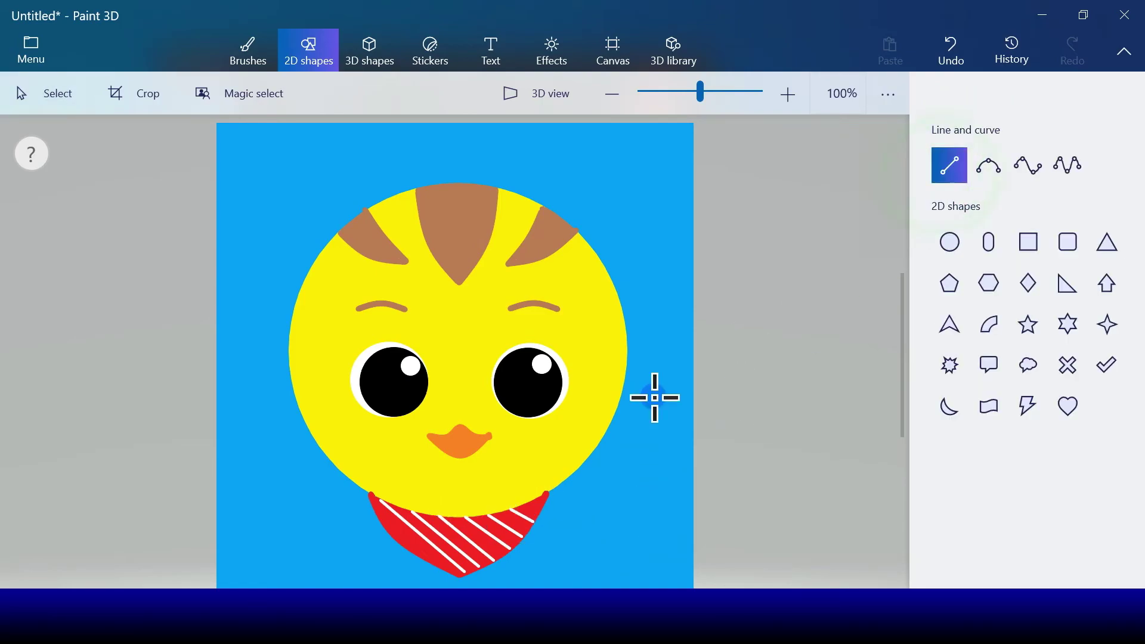
left_click_drag(529, 505, 451, 571)
left_click(632, 527)
left_click(952, 149)
left_click(955, 167)
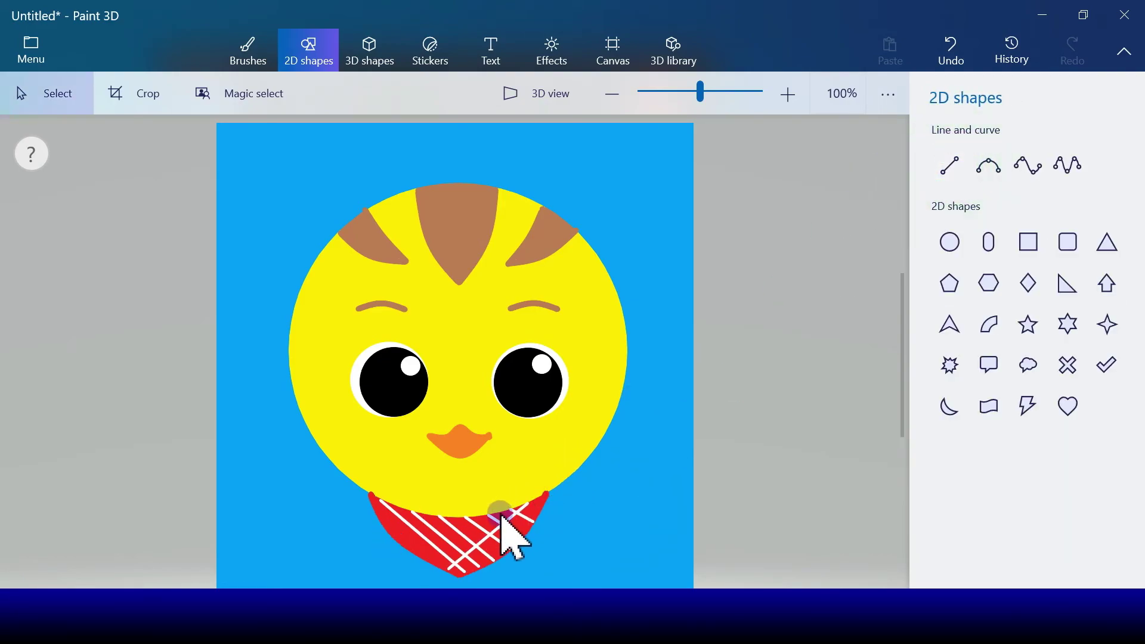
left_click(949, 170)
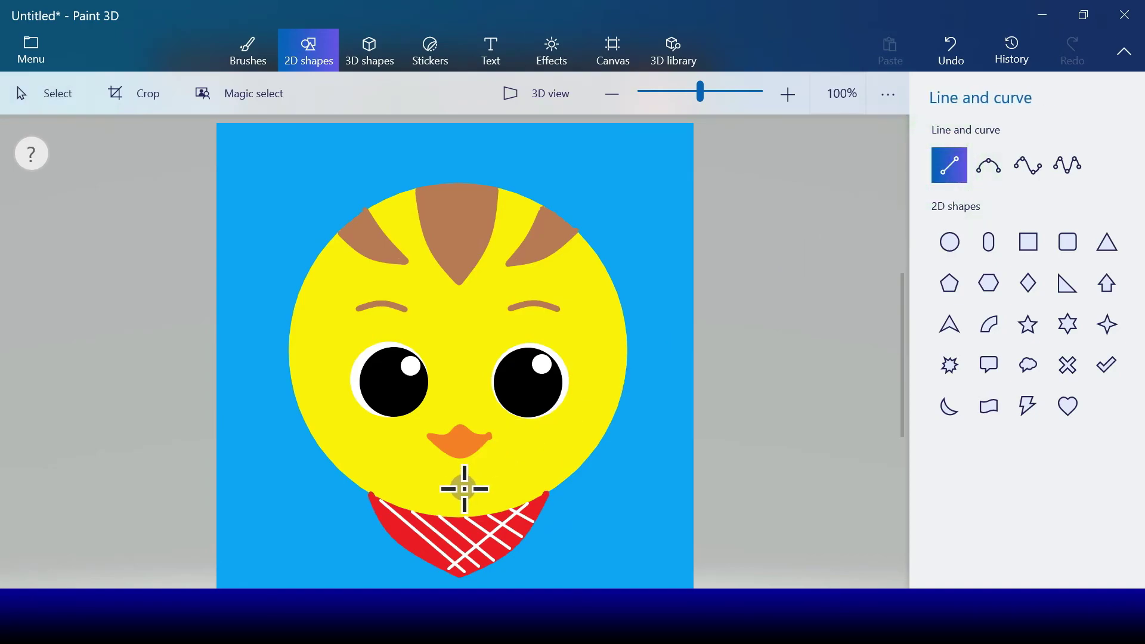
mouse_move(499, 514)
left_mouse_down()
mouse_move(432, 548)
mouse_move(437, 563)
left_mouse_up()
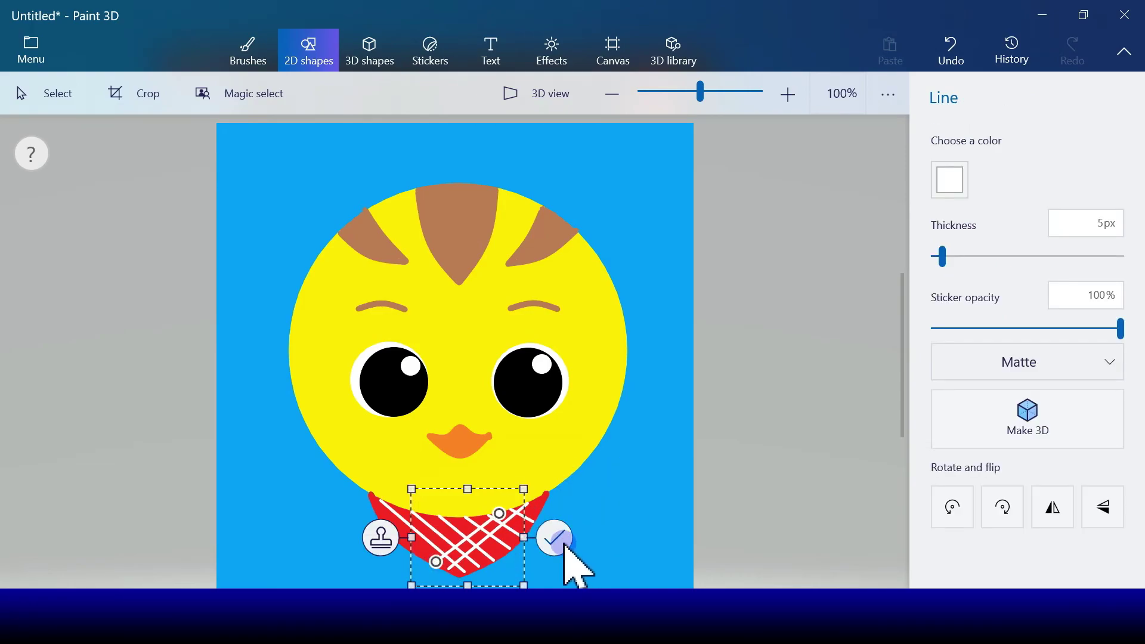
left_click(885, 155)
- Add two more parallel white cross lines from the middle of the scarf's upper edge down to its lower left edge
left_click(950, 166)
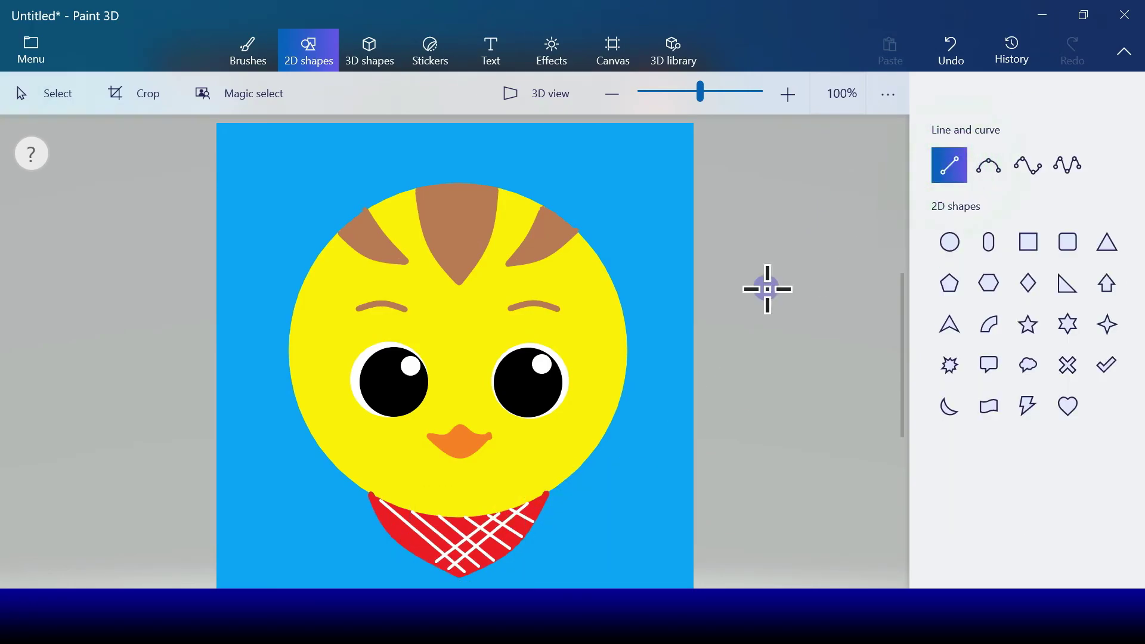
mouse_move(476, 517)
left_mouse_down()
mouse_move(416, 556)
mouse_move(404, 543)
mouse_move(430, 557)
mouse_move(419, 549)
left_mouse_up()
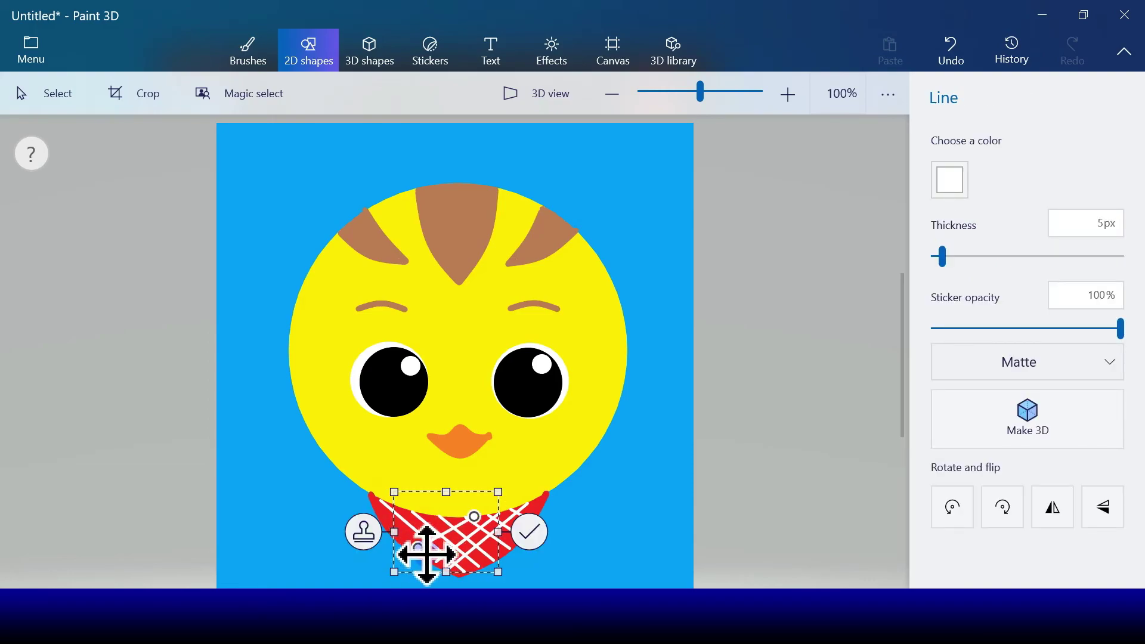
left_click_drag(421, 551, 418, 548)
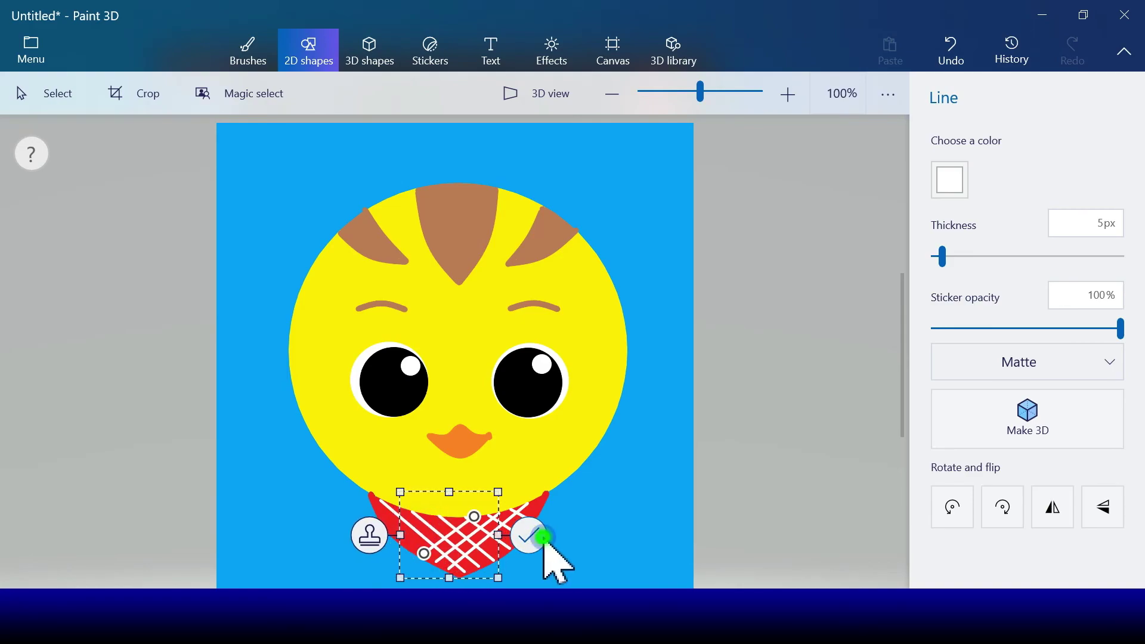
left_click(529, 535)
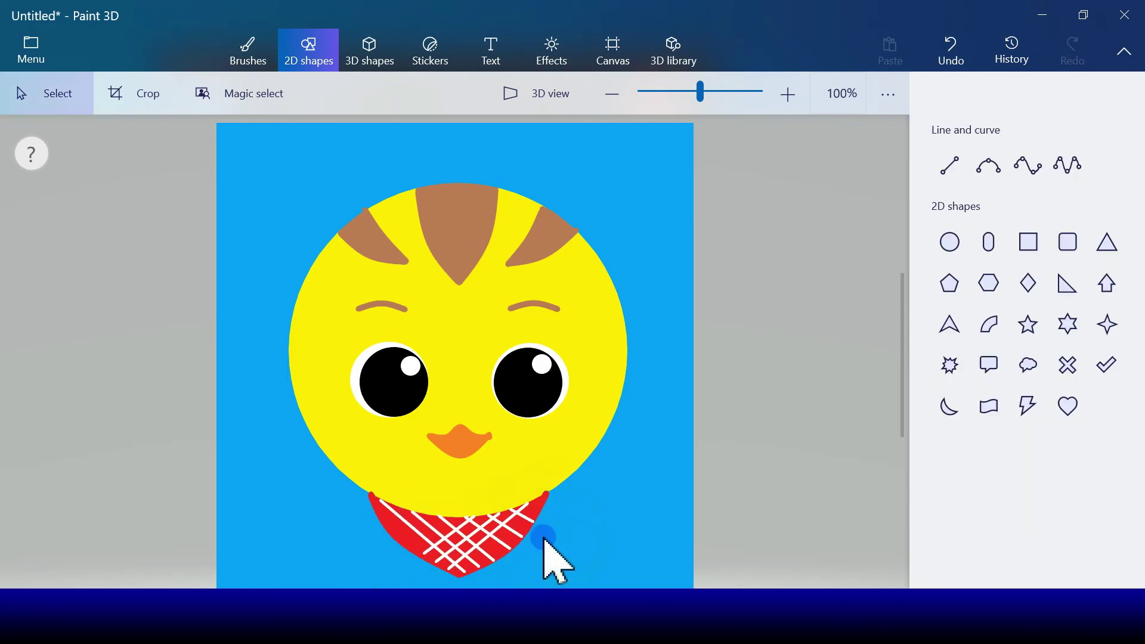
left_click(952, 167)
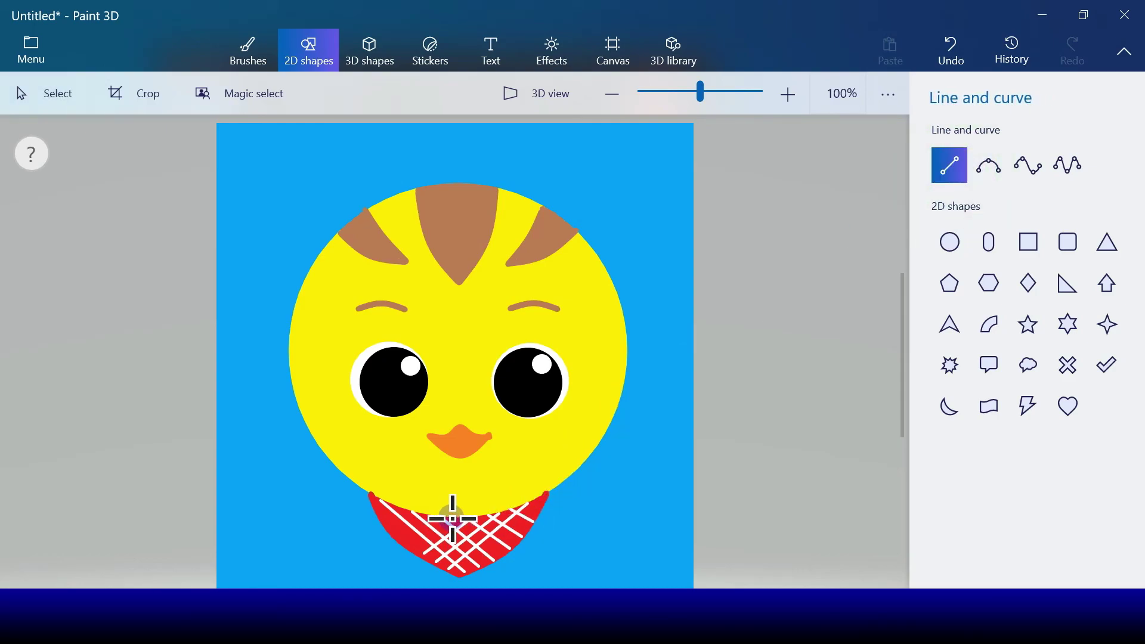
left_click_drag(452, 519, 403, 539)
left_click(685, 341)
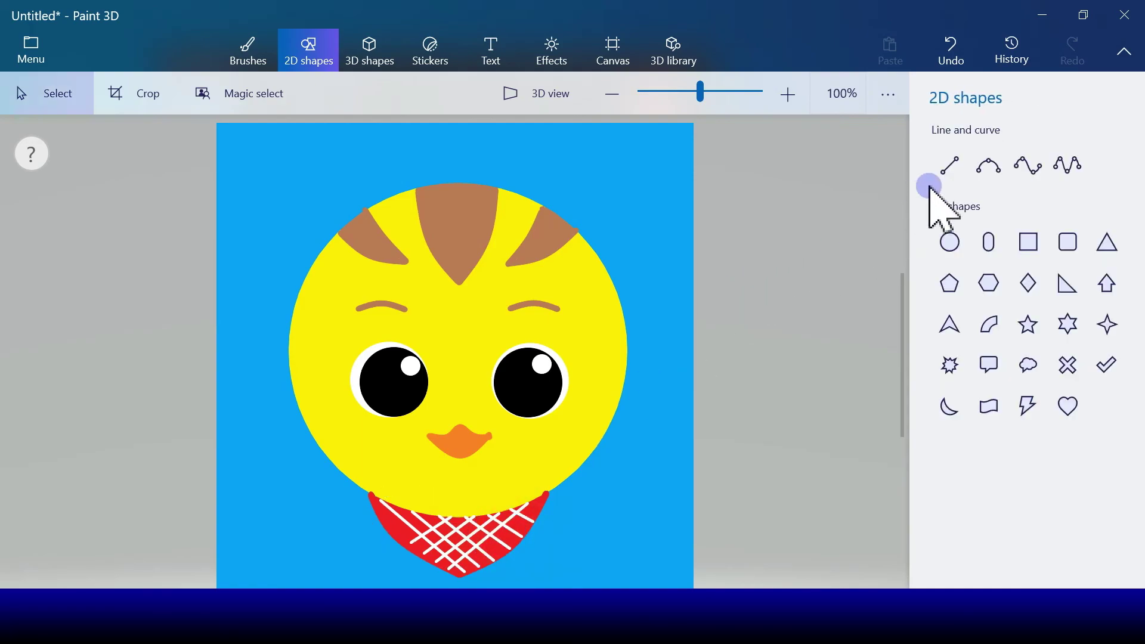
- Complete the crossing lines with two short white lines near the scarf's upper left corner, parallel to the others
left_click(949, 166)
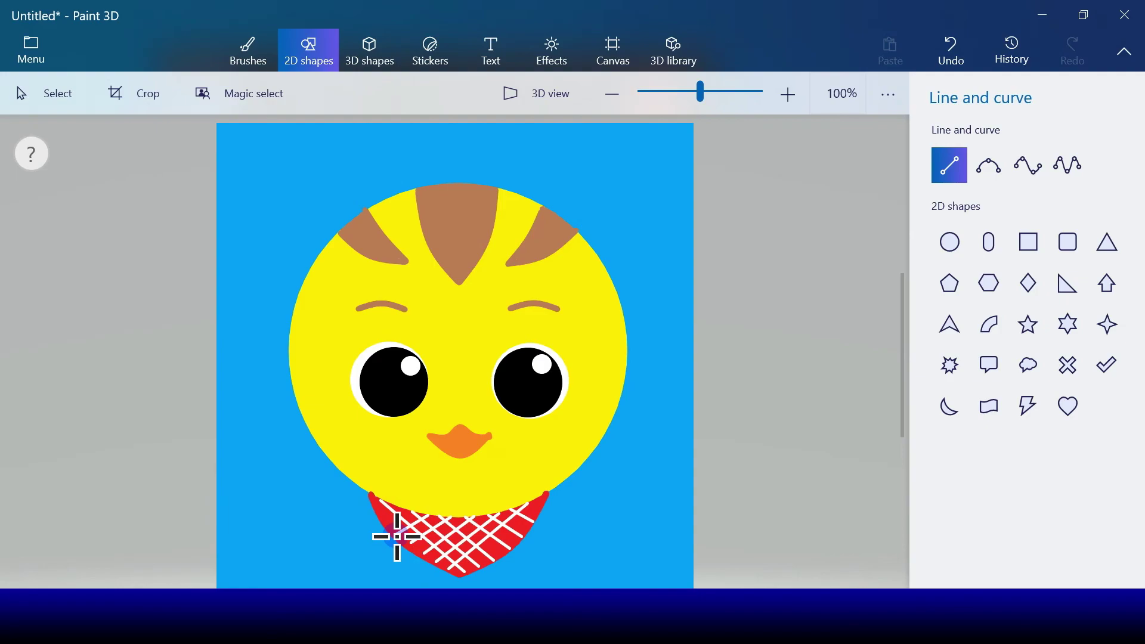
left_click_drag(397, 536, 486, 548)
left_click(729, 403)
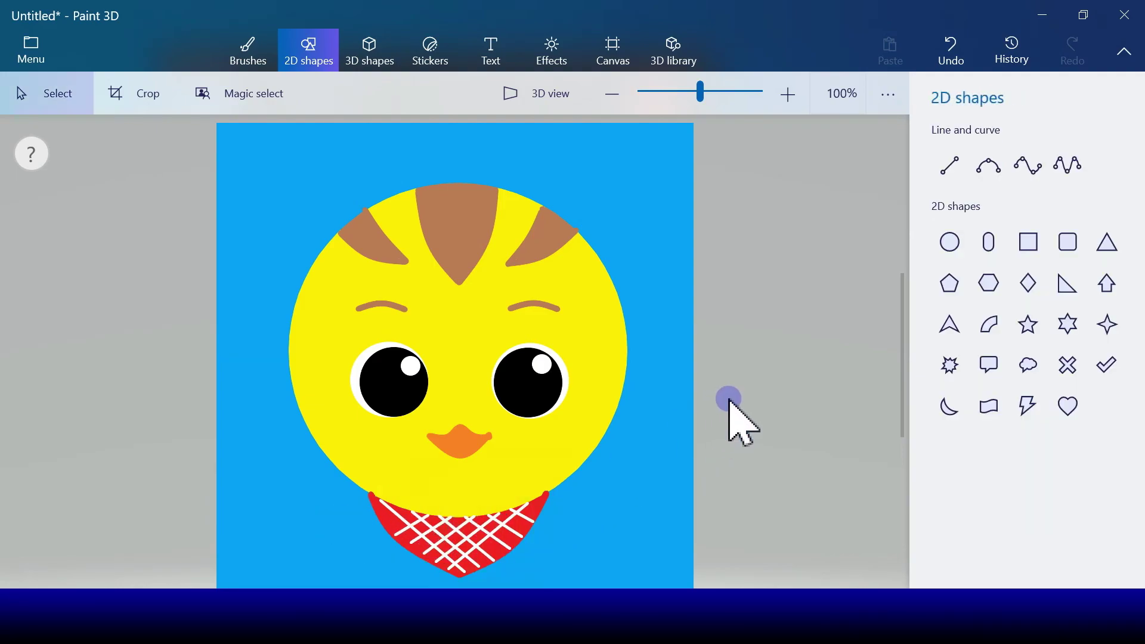
left_click(949, 166)
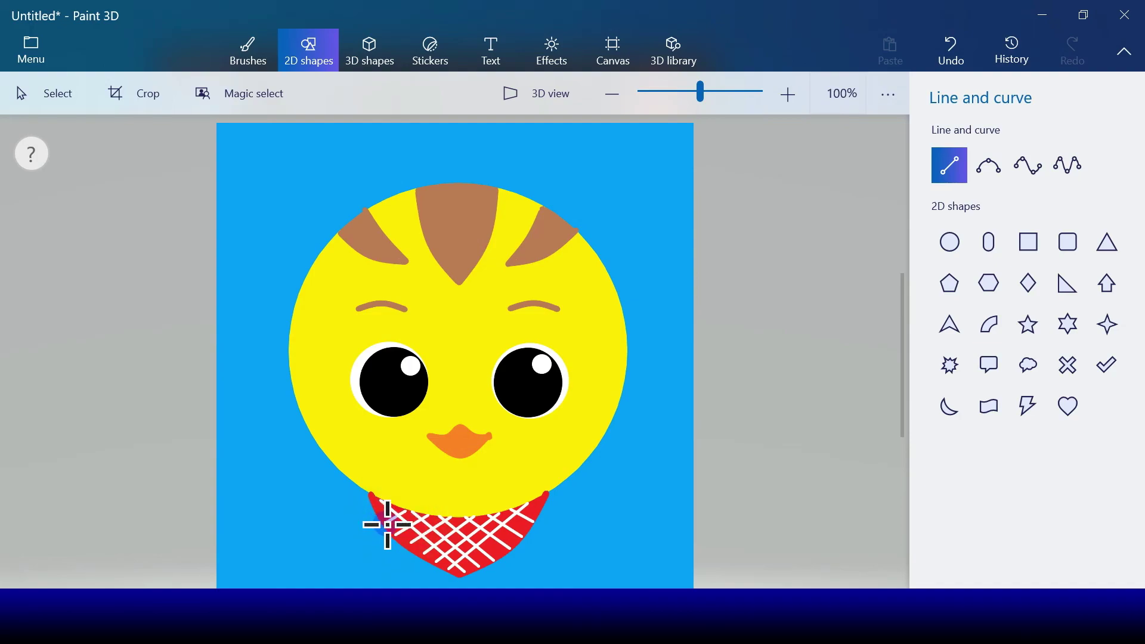
left_click_drag(388, 525, 430, 483)
left_click(470, 519)
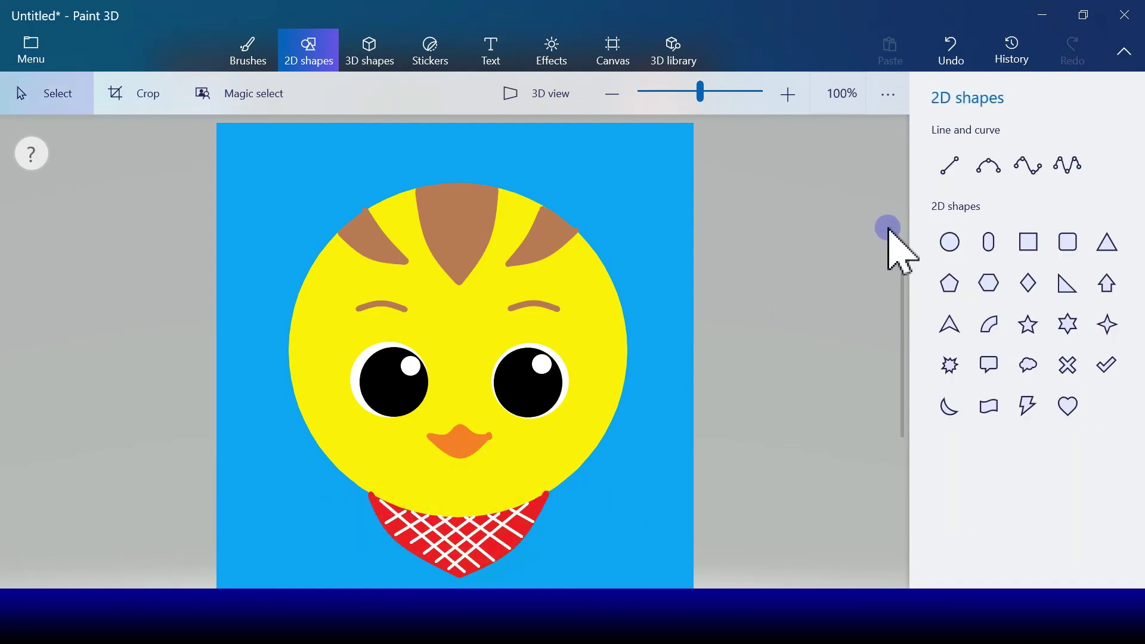
- Add a white cross line near the scarf's lower right edge and an opposite one along its lower left edge
left_click(953, 170)
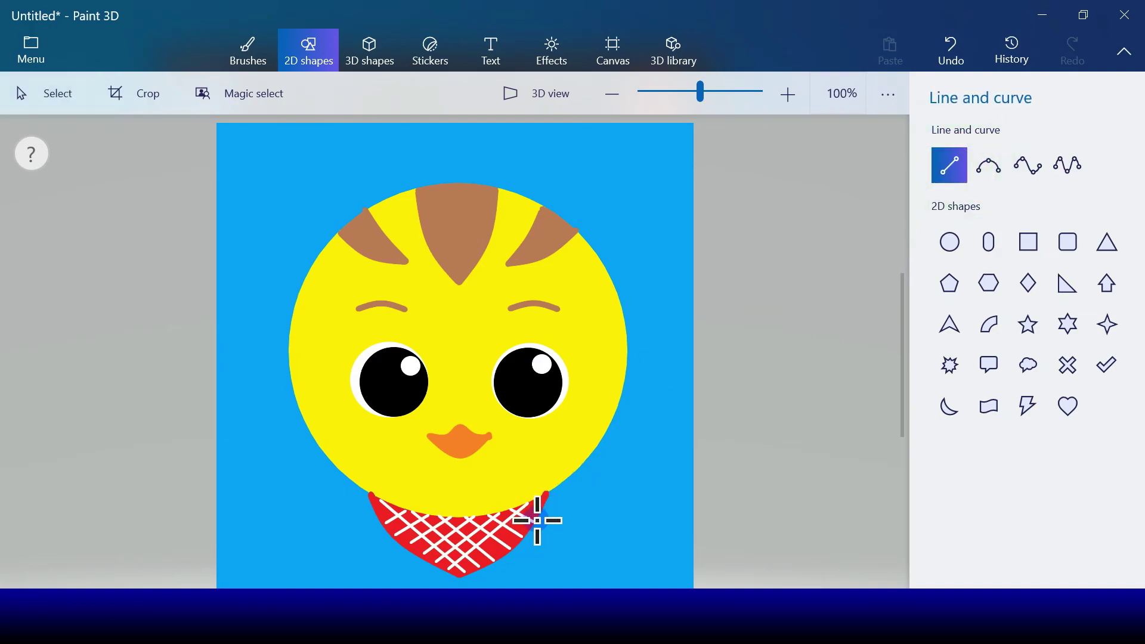
left_click_drag(538, 515, 482, 564)
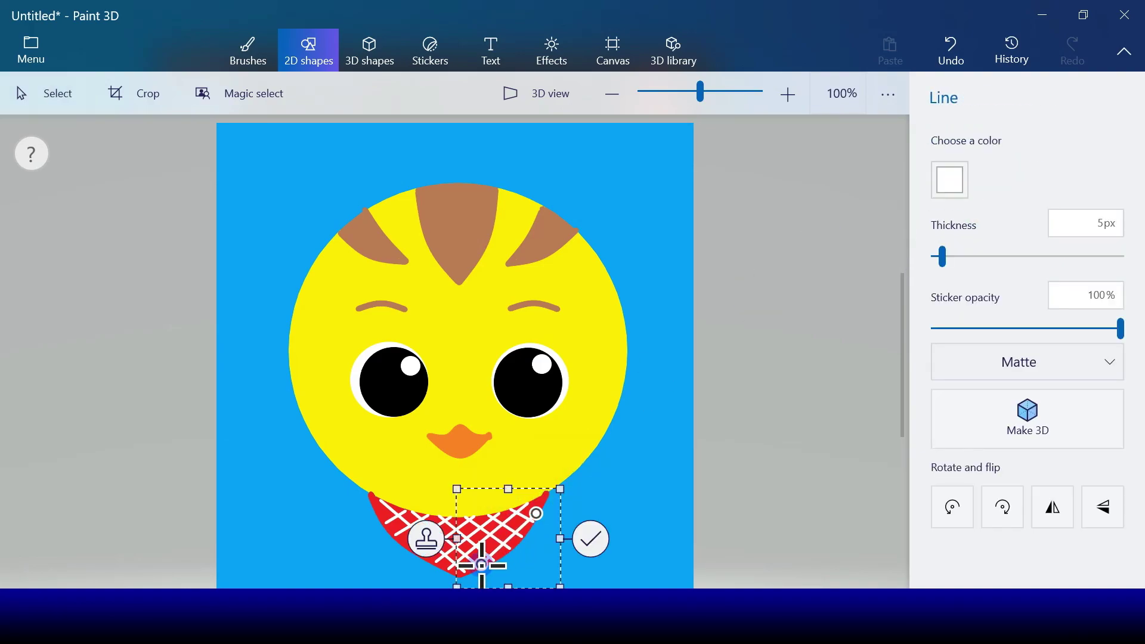
left_click(590, 539)
left_click(950, 165)
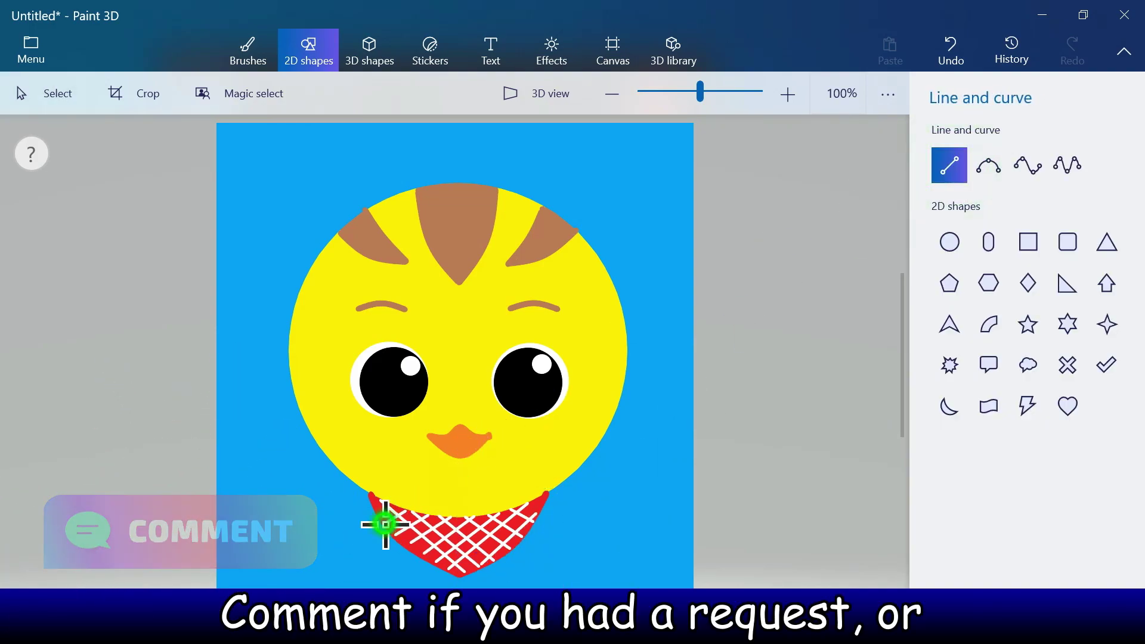
left_click_drag(427, 561, 384, 523)
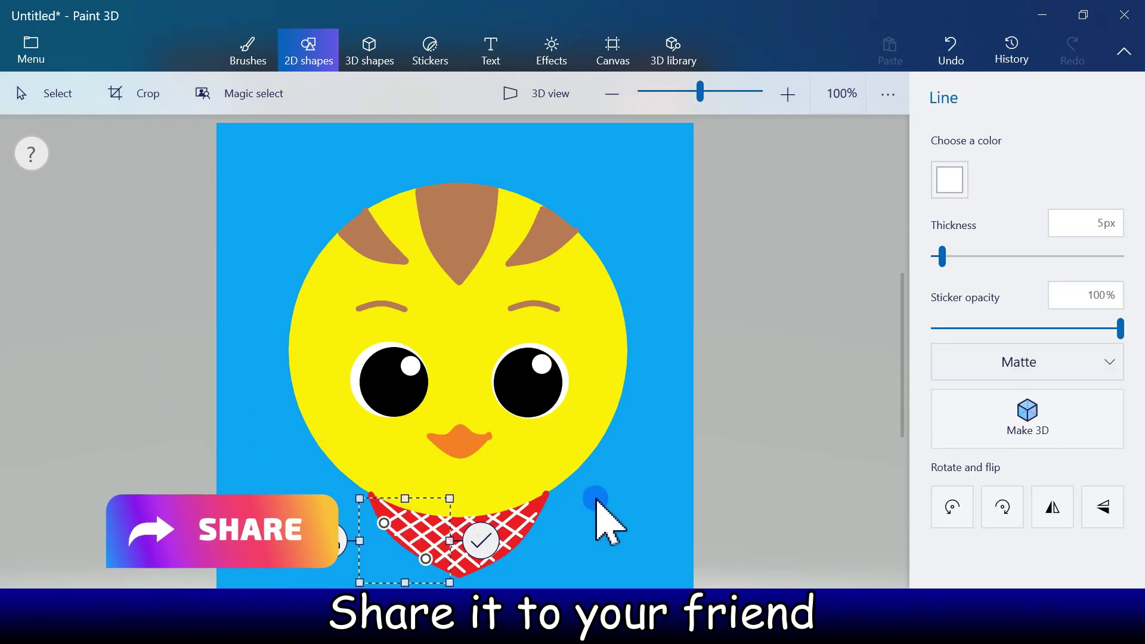
left_click(482, 542)
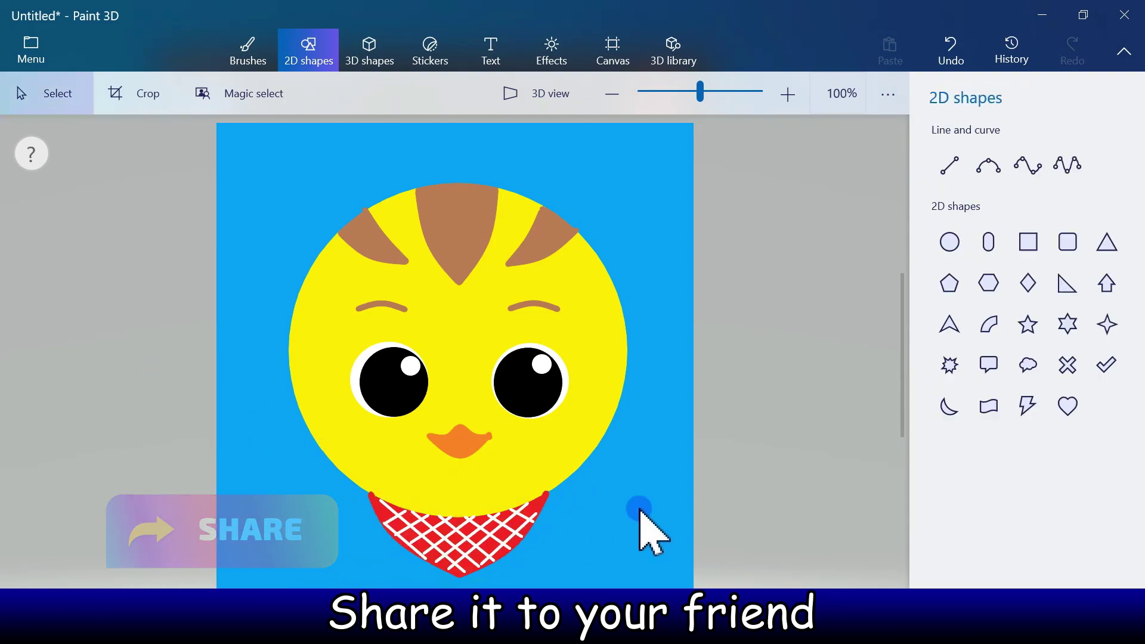